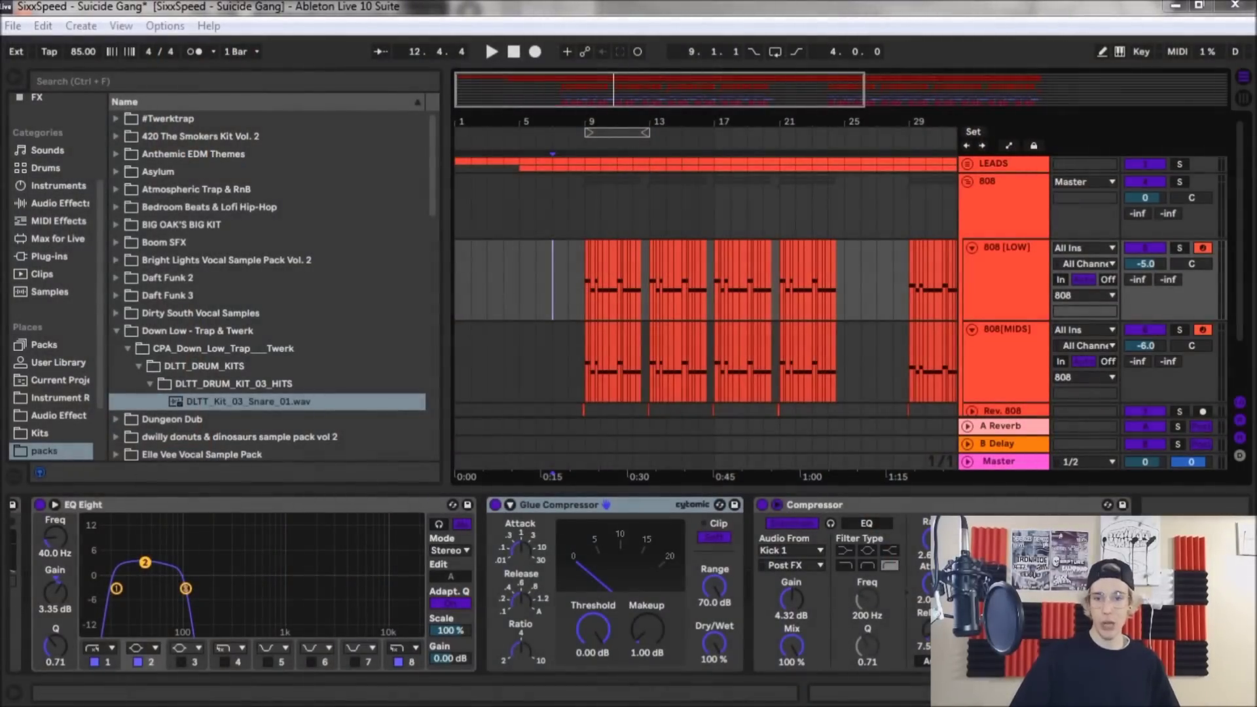
Switch off the 808 [LOW] Audio Effect Rack, bypassing its Overdrives, Kick Tight and EQ Eight
{"action": "key", "text": "Down"}
{"action": "key", "text": "Down"}
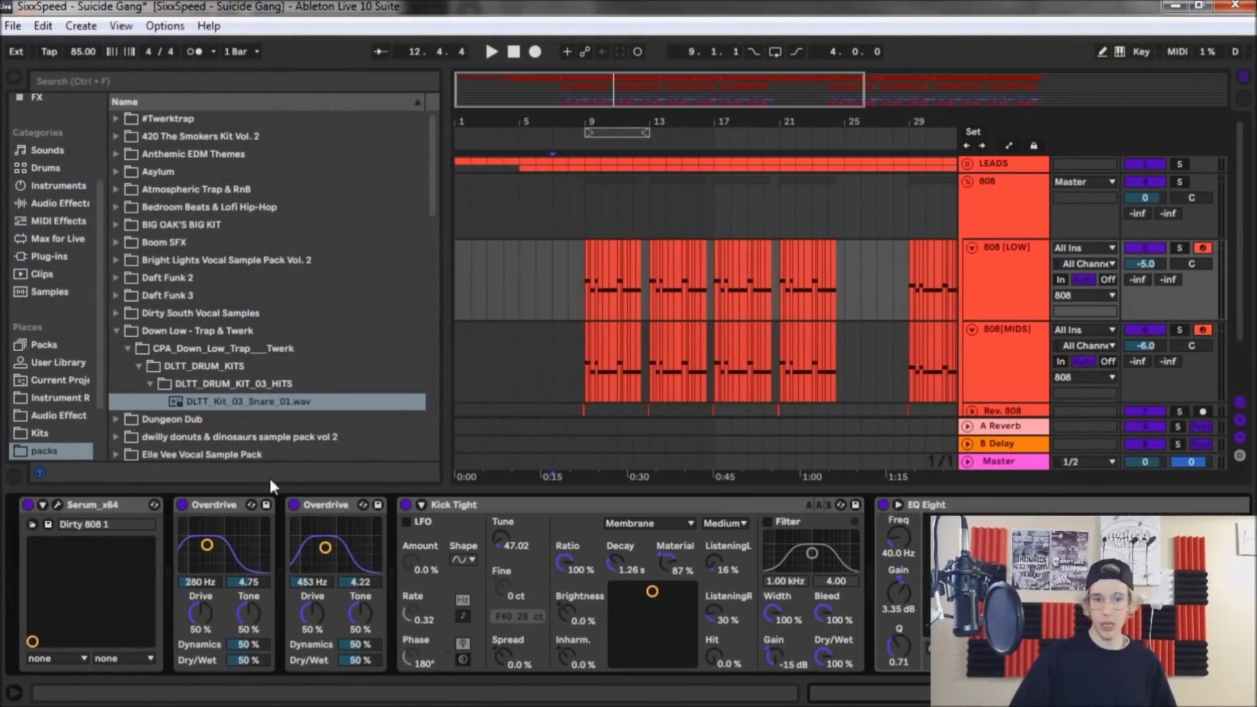
{"action": "left_click", "coordinate": [213, 520]}
{"action": "scroll", "coordinate": [216, 576], "scroll_direction": "down", "scroll_amount": 5}
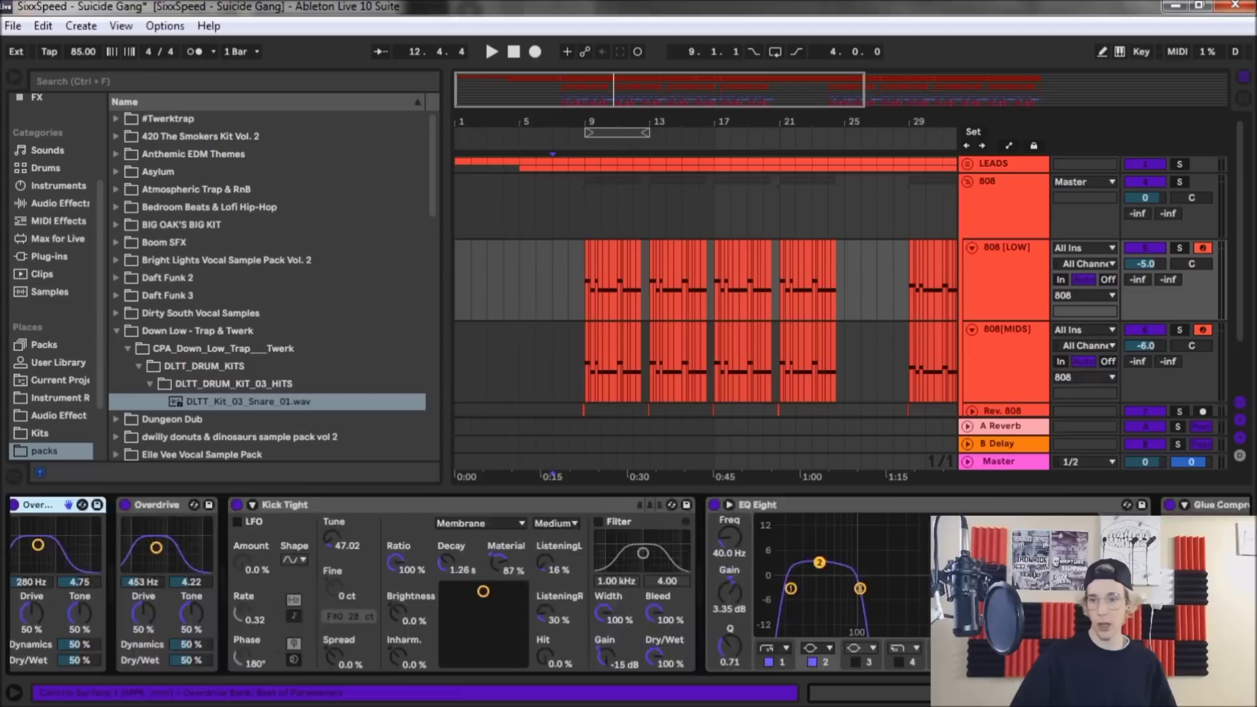
{"action": "scroll", "coordinate": [484, 582], "scroll_direction": "down", "scroll_amount": 3}
{"action": "left_click", "coordinate": [1013, 510]}
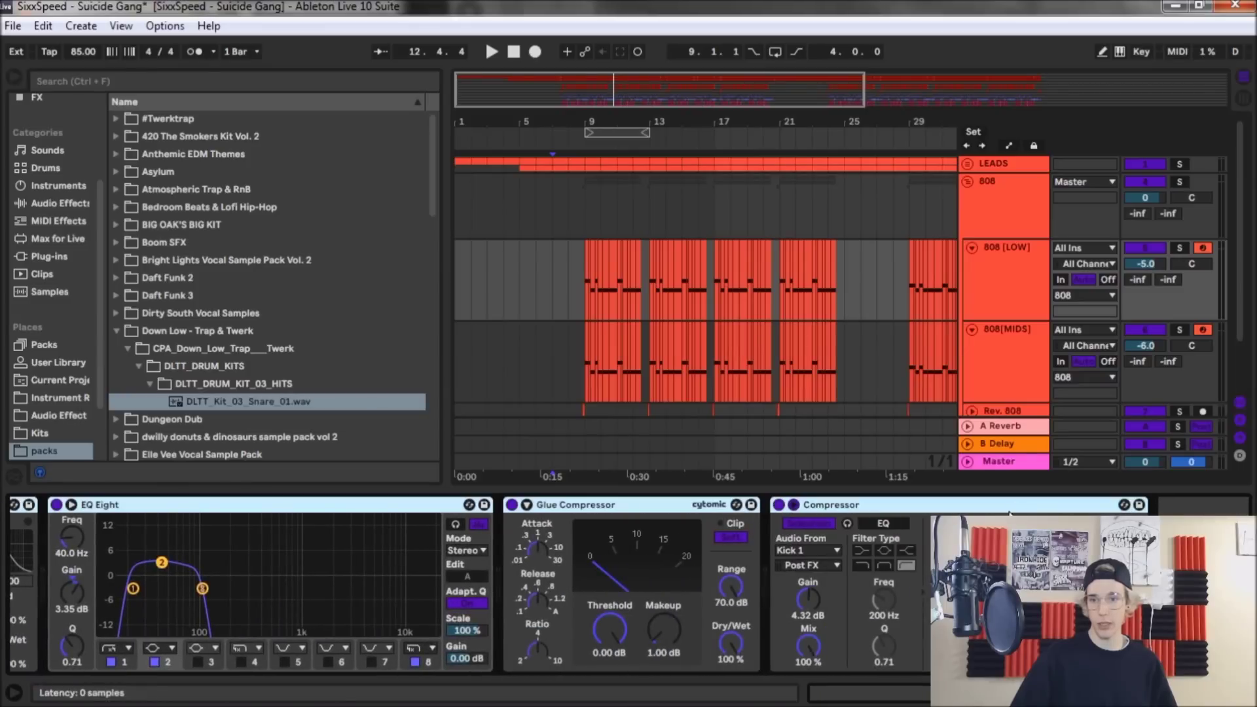
{"action": "scroll", "coordinate": [524, 583], "scroll_direction": "up", "scroll_amount": 9}
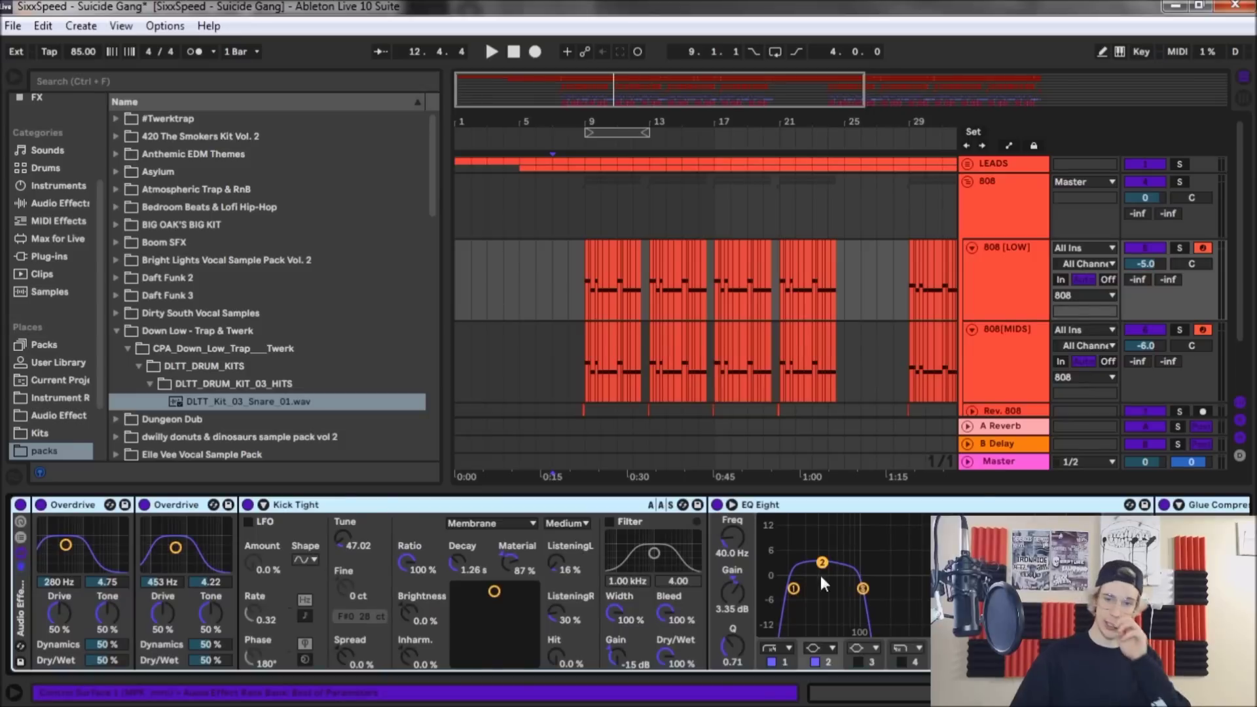
{"action": "scroll", "coordinate": [498, 582], "scroll_direction": "down", "scroll_amount": 10}
{"action": "scroll", "coordinate": [497, 582], "scroll_direction": "up", "scroll_amount": 12}
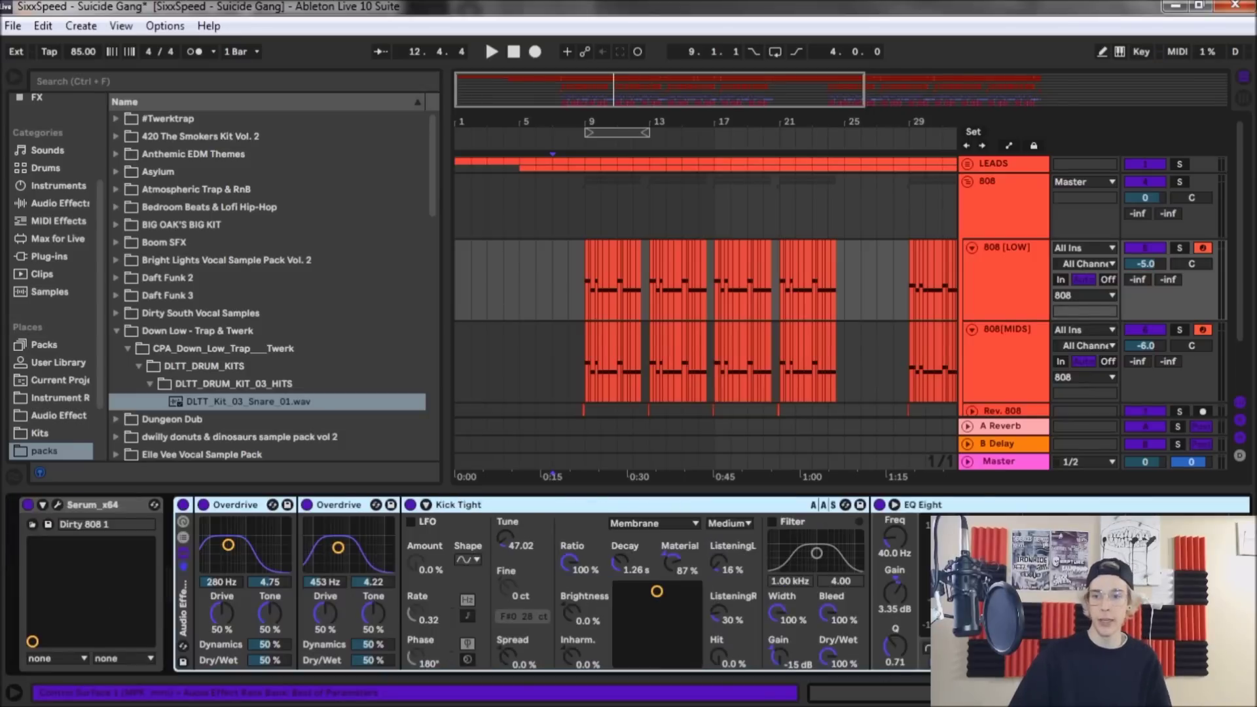
{"action": "left_click", "coordinate": [183, 504]}
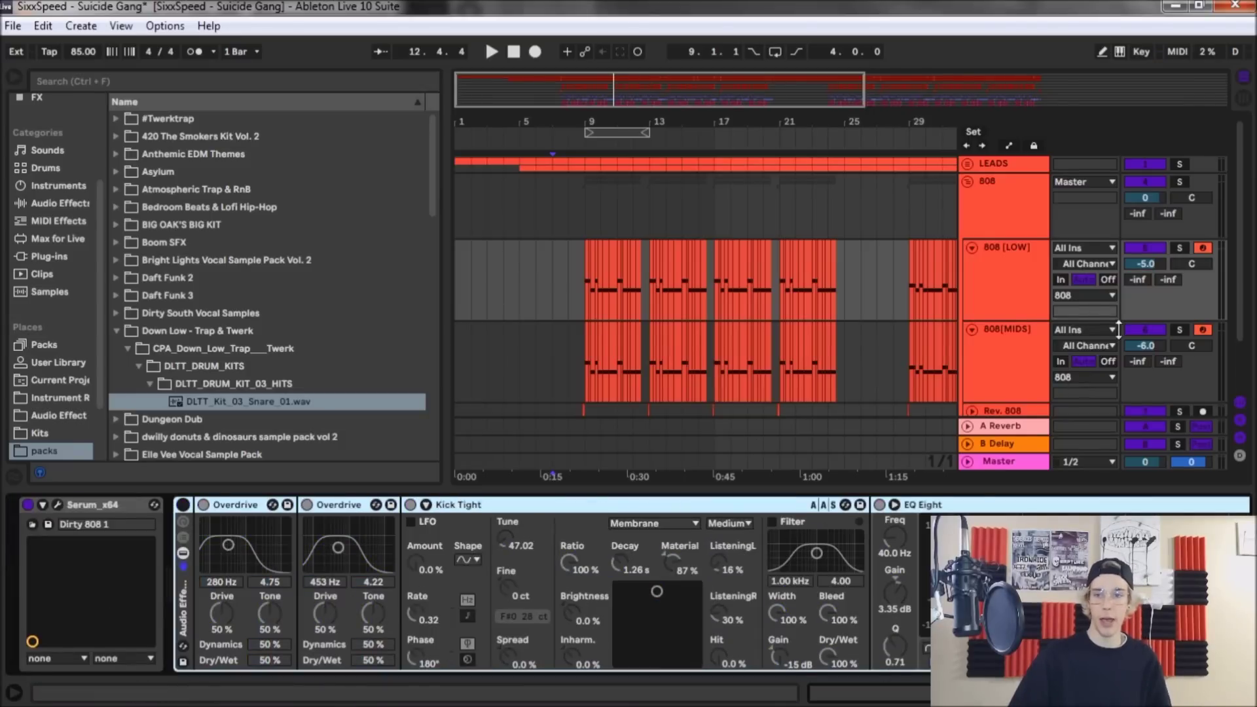
Look over the 808[MIDS] device chain, then return to the 808 [LOW] track's devices
{"action": "left_click", "coordinate": [1003, 271]}
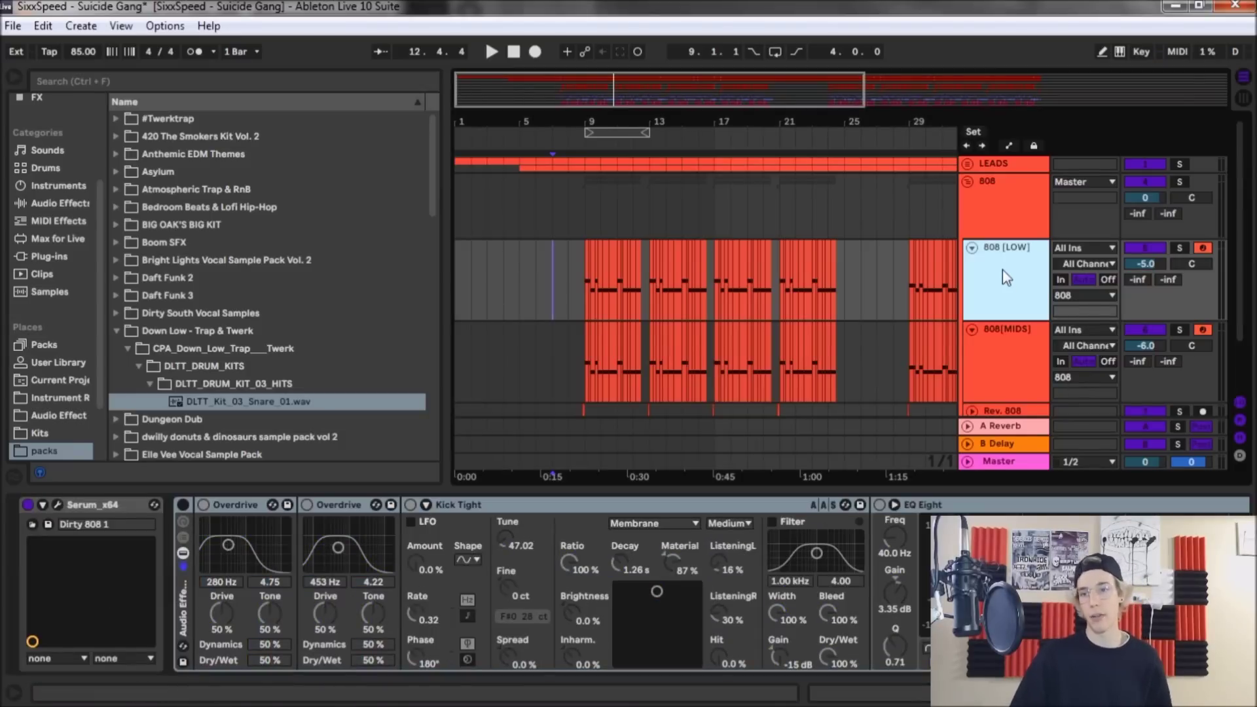
{"action": "left_click", "coordinate": [1002, 342]}
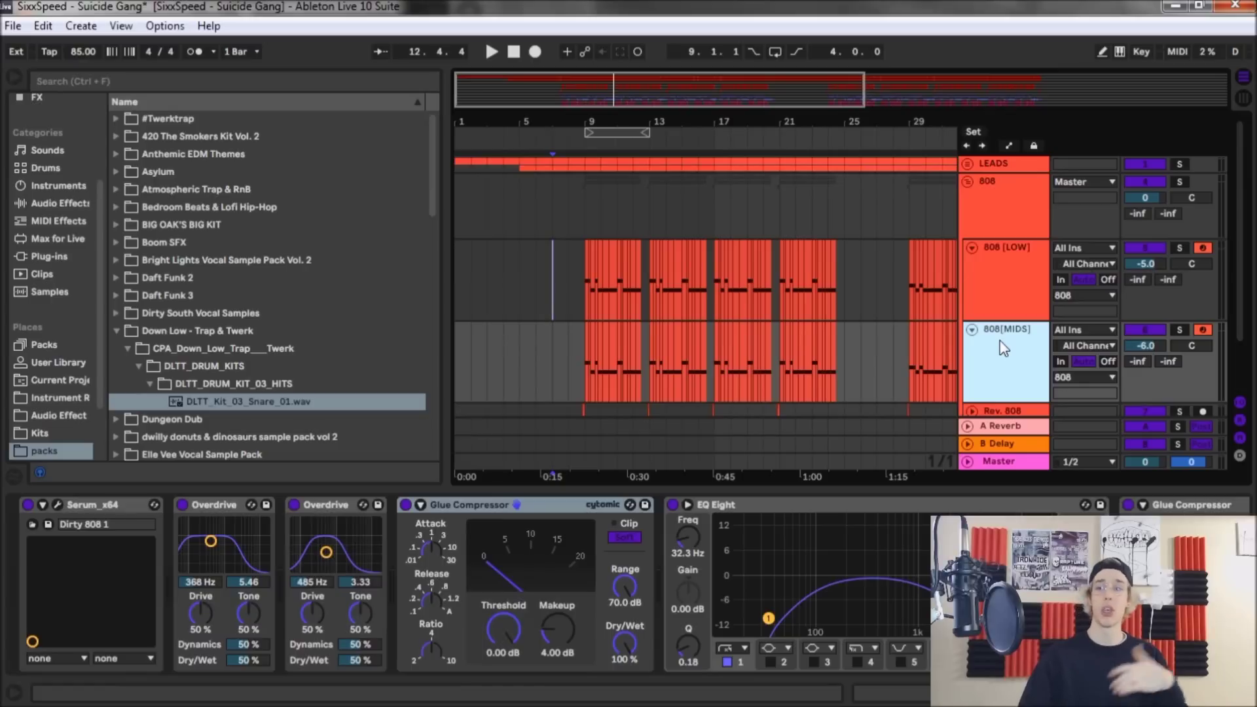
{"action": "left_click", "coordinate": [978, 282]}
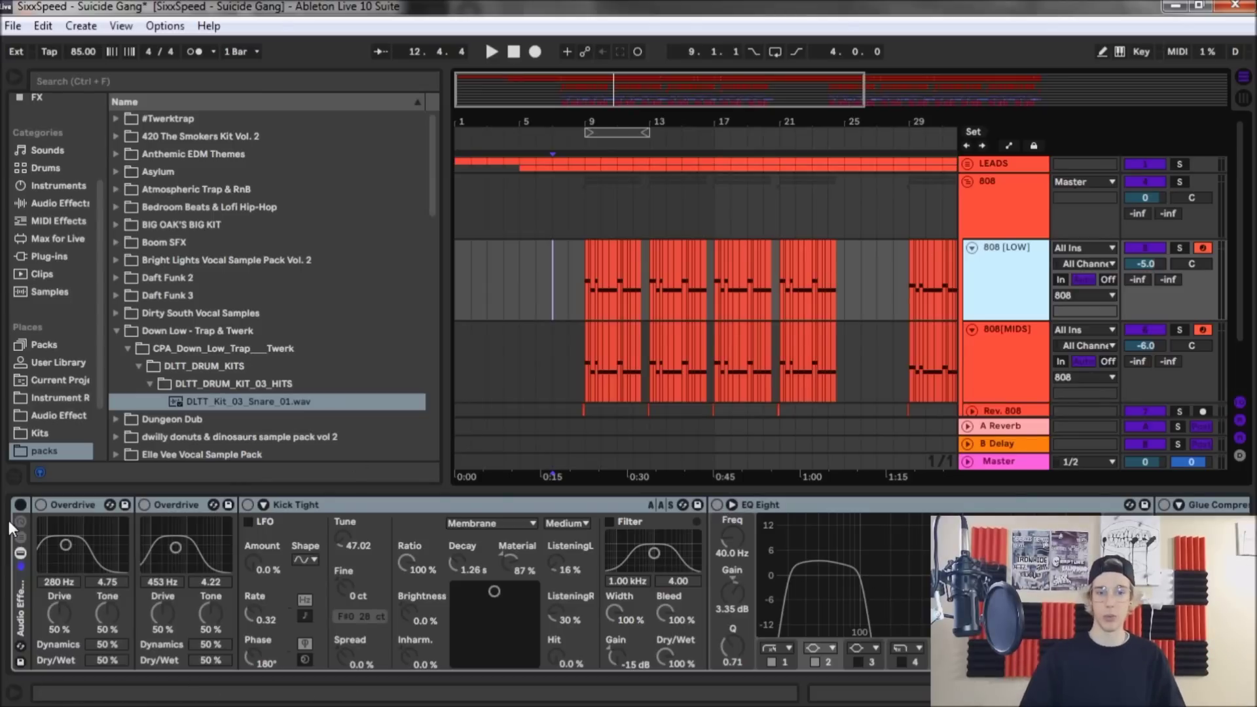
Re-enable the 808 [LOW] rack, compare its chain with 808[MIDS], and open Serum's Dirty 808 1 editor
{"action": "left_click", "coordinate": [20, 505]}
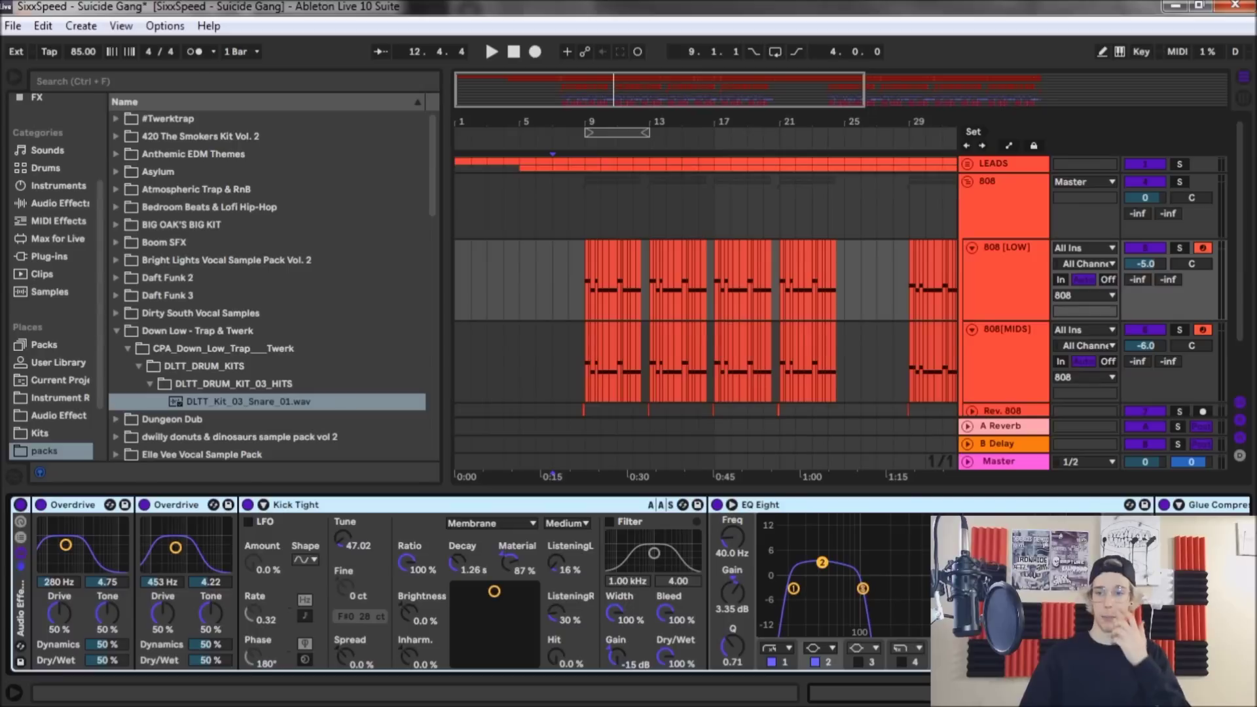
{"action": "scroll", "coordinate": [196, 582], "scroll_direction": "up", "scroll_amount": 3}
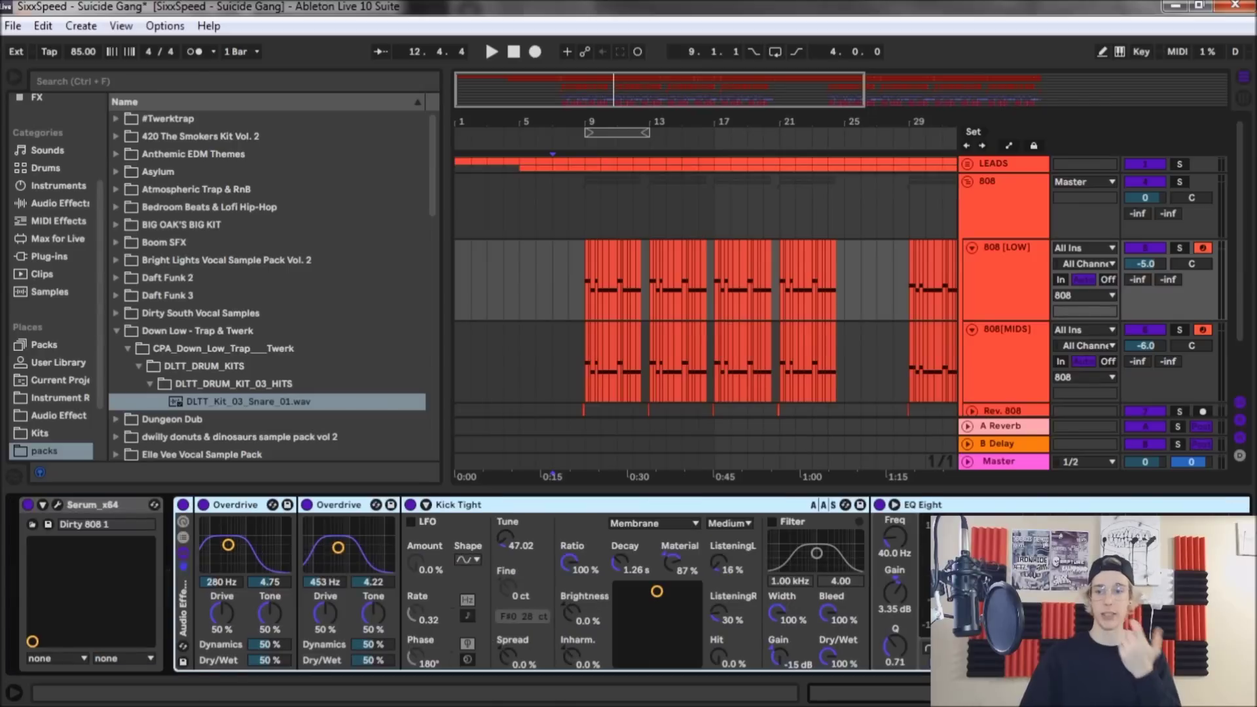
{"action": "left_click", "coordinate": [1021, 346]}
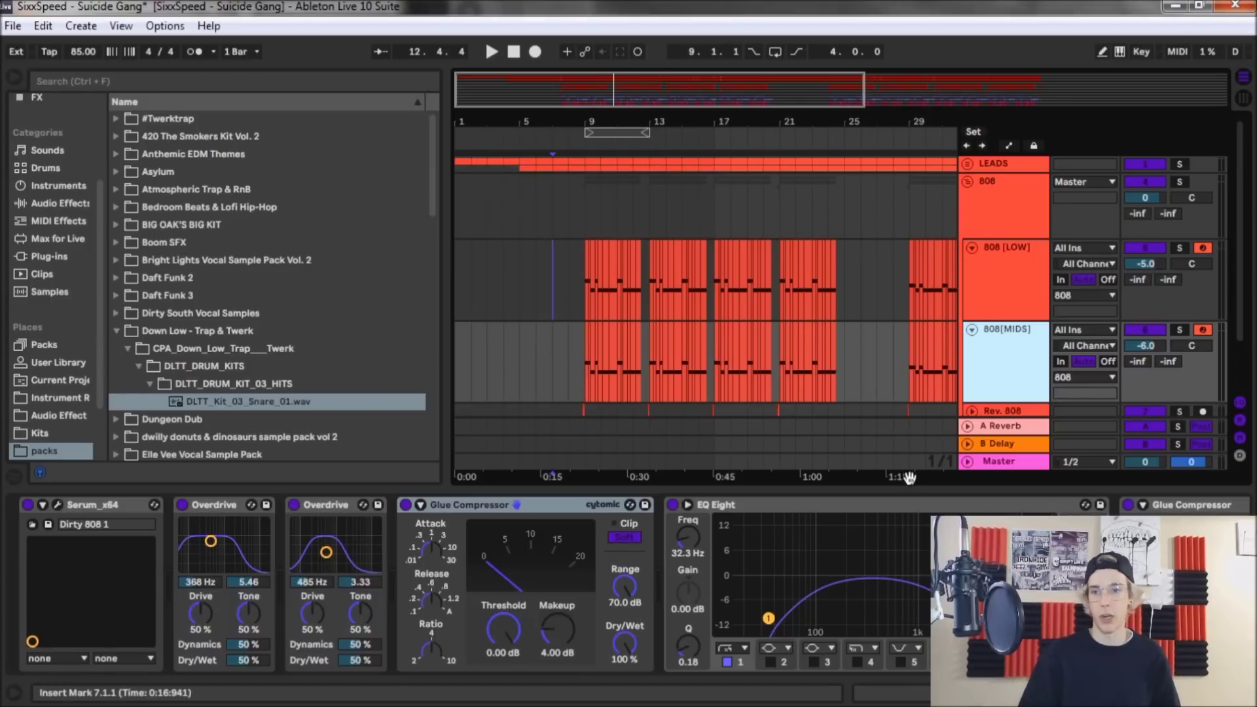
{"action": "left_click", "coordinate": [1000, 264]}
{"action": "left_click", "coordinate": [1000, 383]}
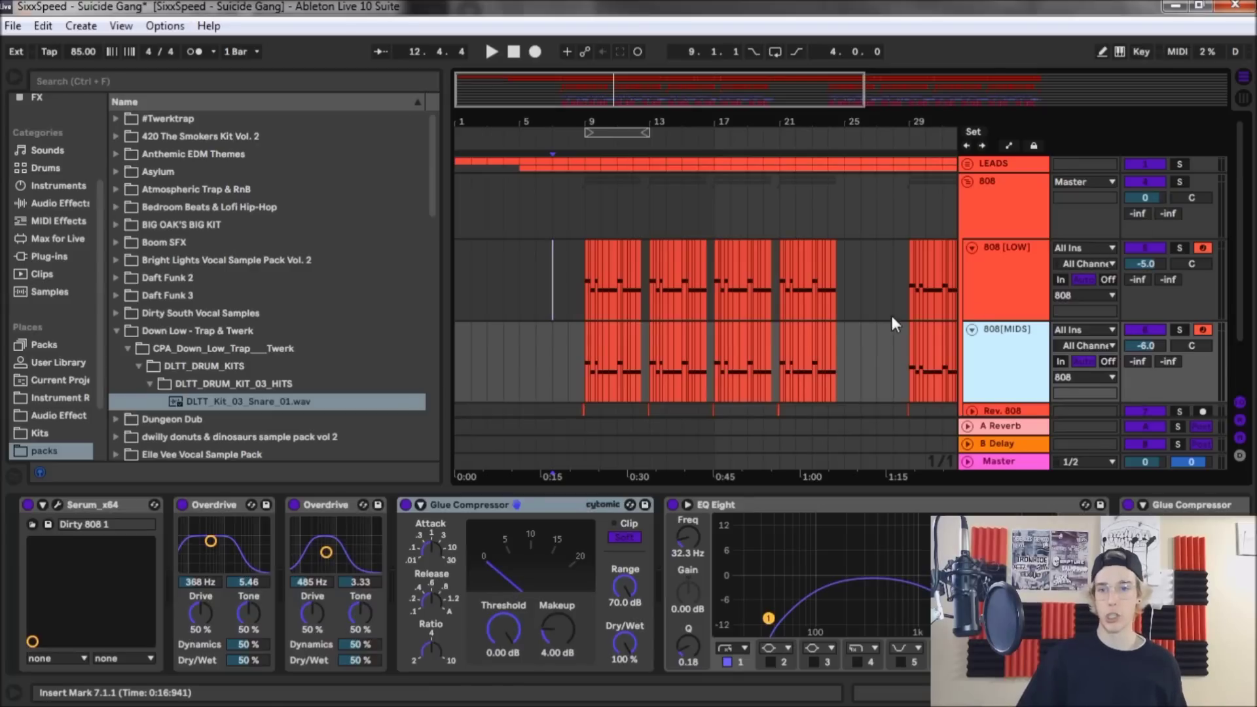
{"action": "left_click", "coordinate": [1005, 292]}
{"action": "left_click", "coordinate": [995, 362]}
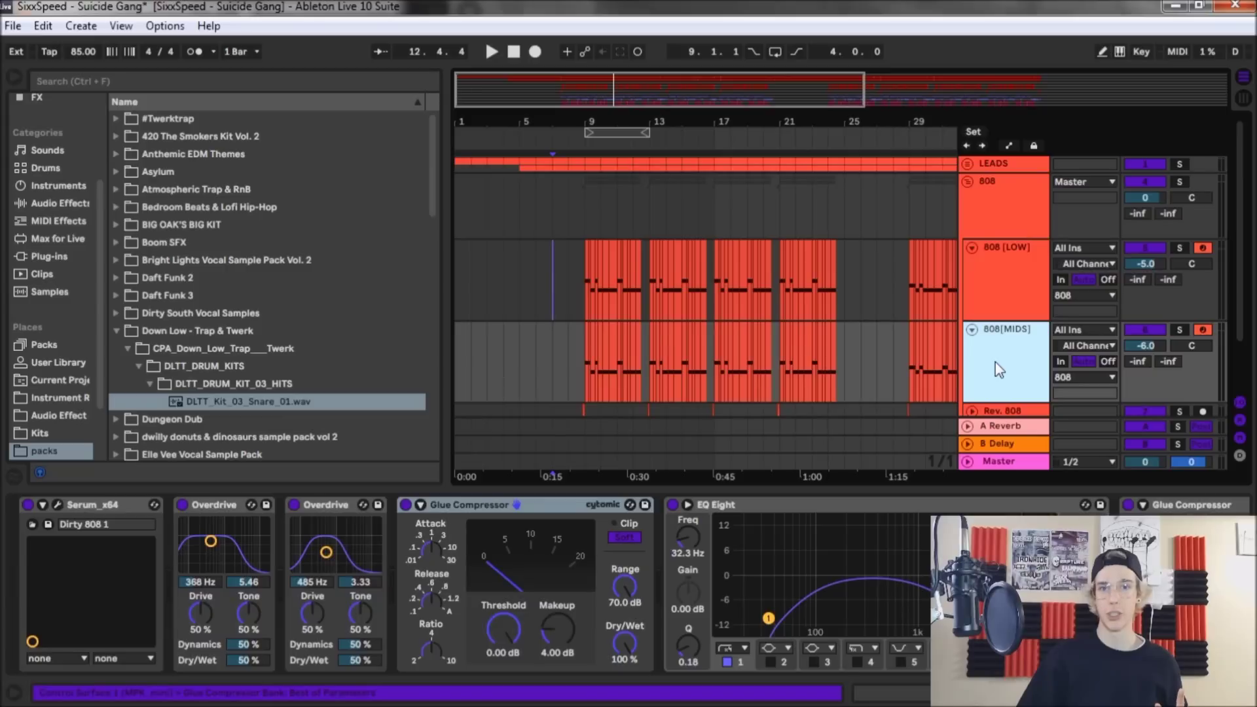
{"action": "left_click", "coordinate": [1022, 262]}
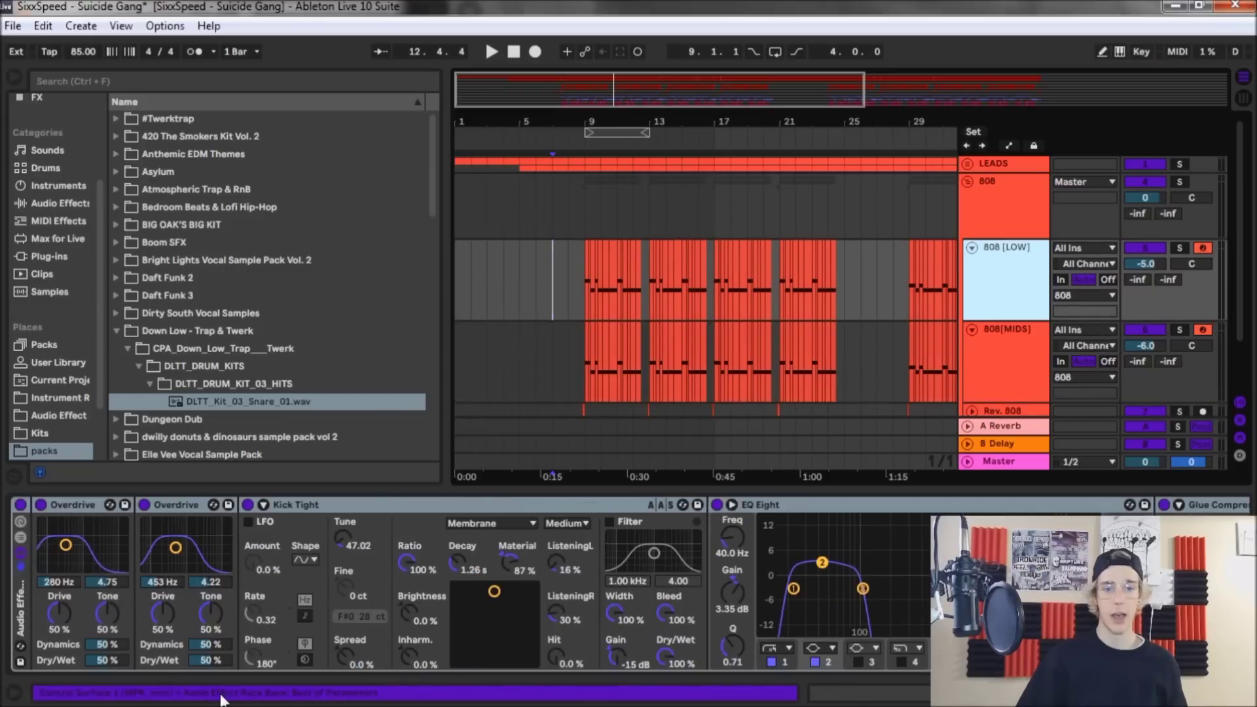
{"action": "scroll", "coordinate": [459, 590], "scroll_direction": "left", "scroll_amount": 5}
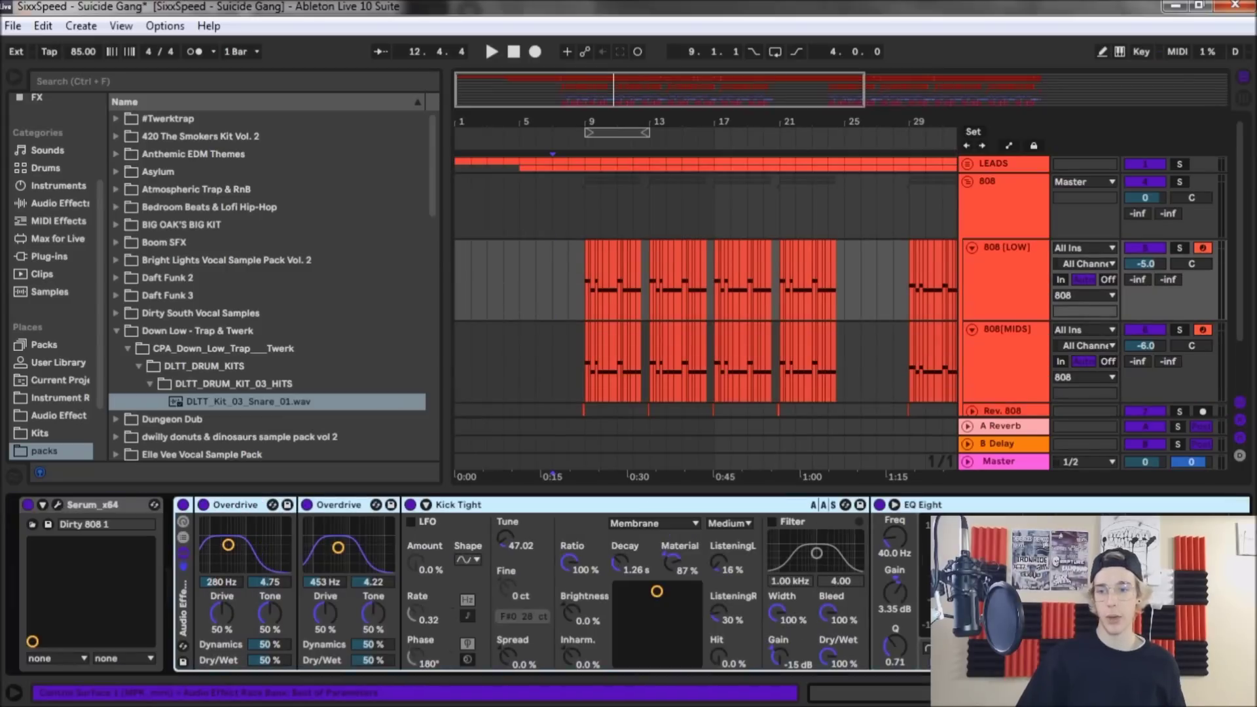
{"action": "left_click", "coordinate": [57, 505]}
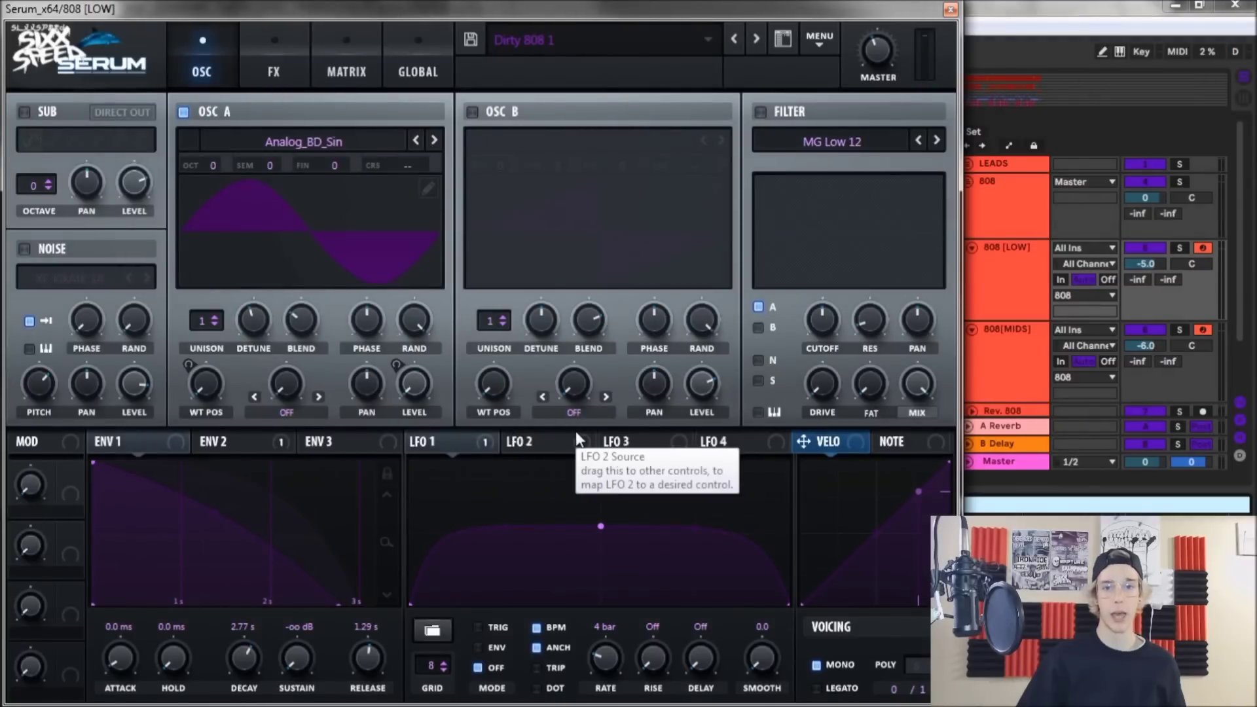
Browse the OSC A wavetable list and Serum's zoom options without changing anything
{"action": "left_click", "coordinate": [285, 144]}
{"action": "mouse_move", "coordinate": [256, 68]}
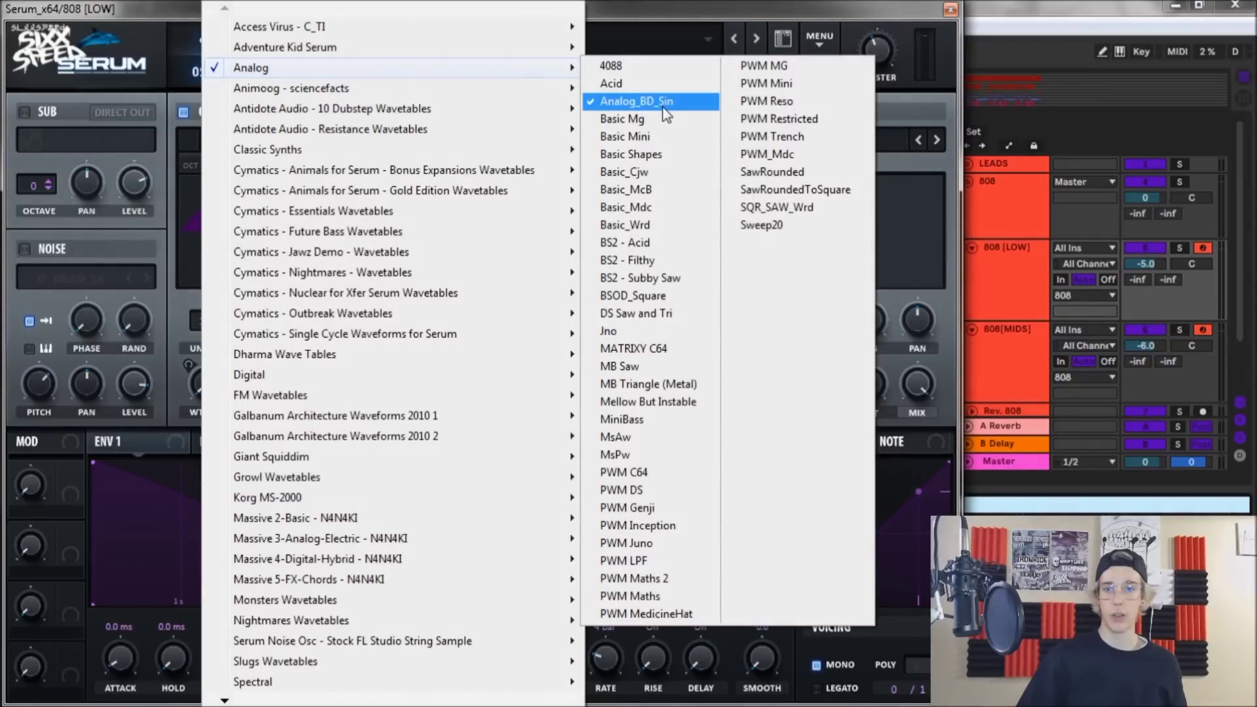
{"action": "left_click", "coordinate": [110, 70]}
{"action": "left_click", "coordinate": [110, 71]}
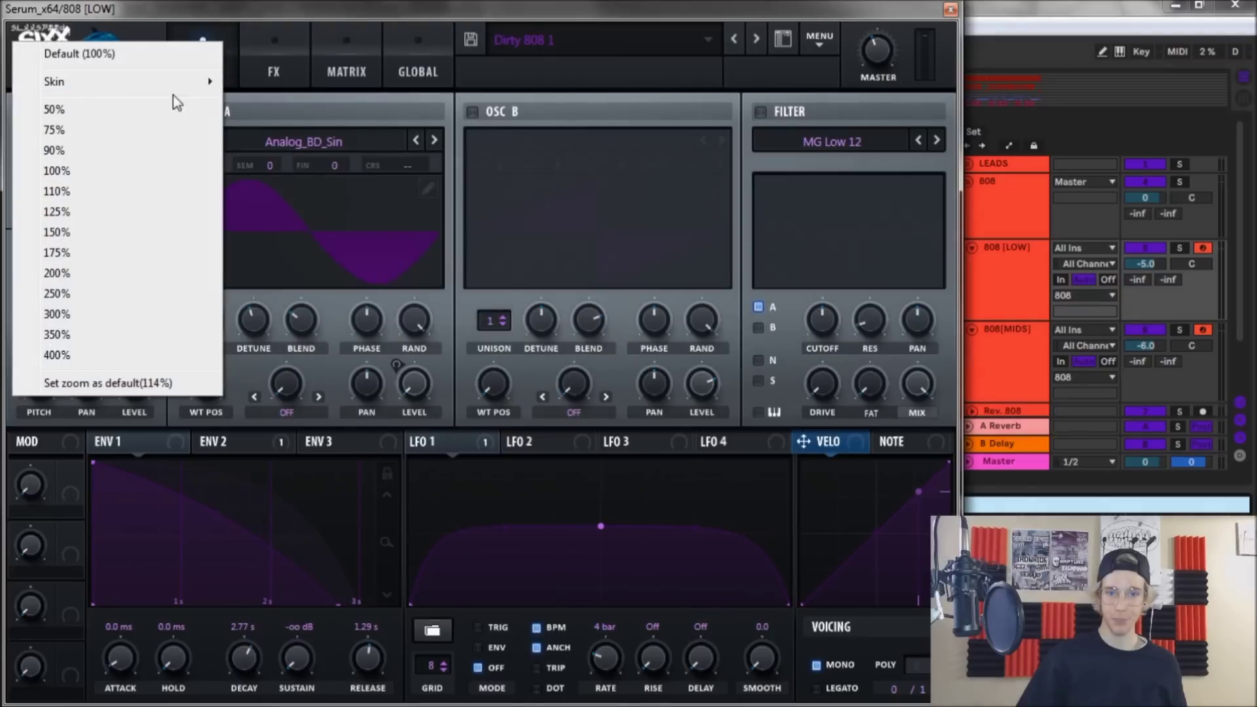
{"action": "left_click", "coordinate": [283, 10]}
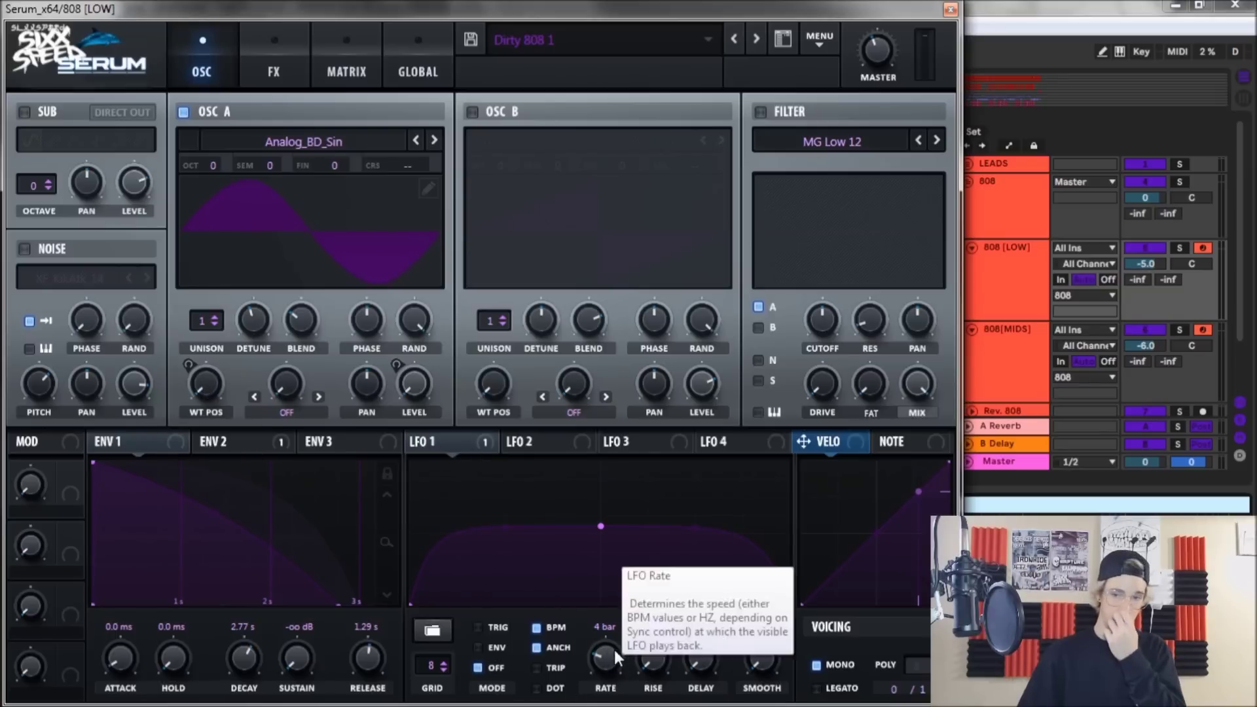
Sweep OSC A's wavetable position upward, then reset it to its default
{"action": "mouse_move", "coordinate": [214, 435]}
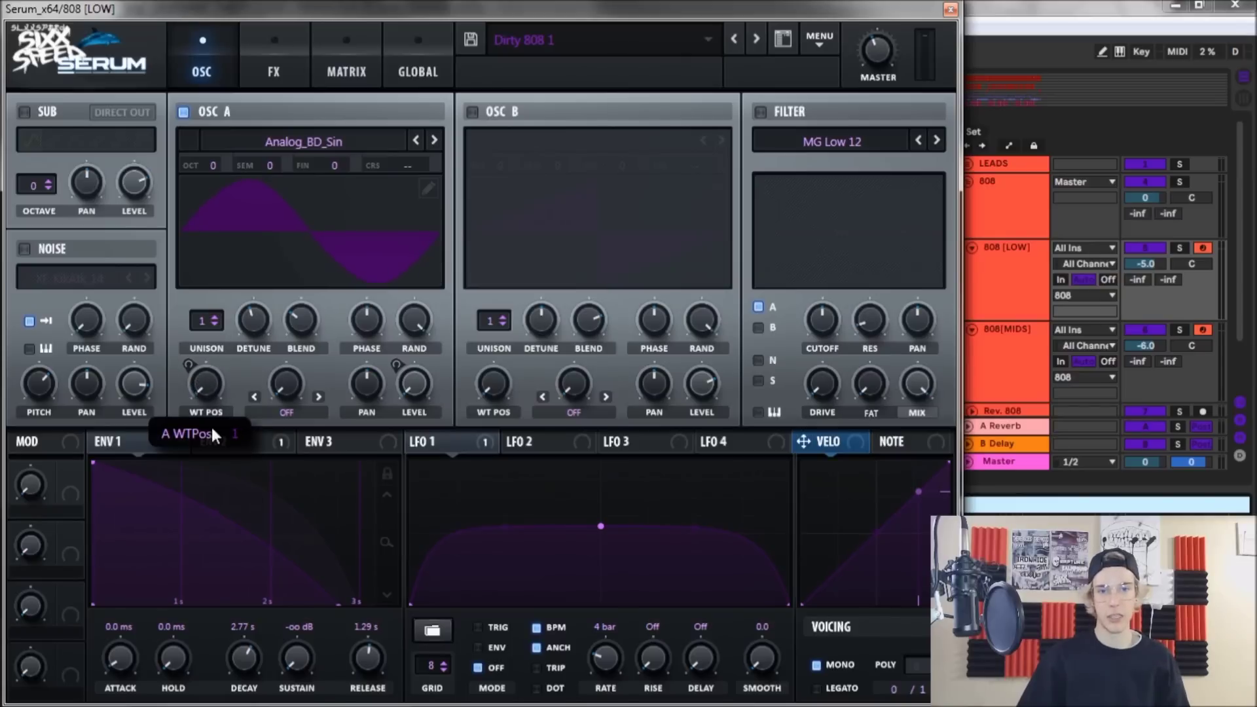
{"action": "mouse_move", "coordinate": [205, 380]}
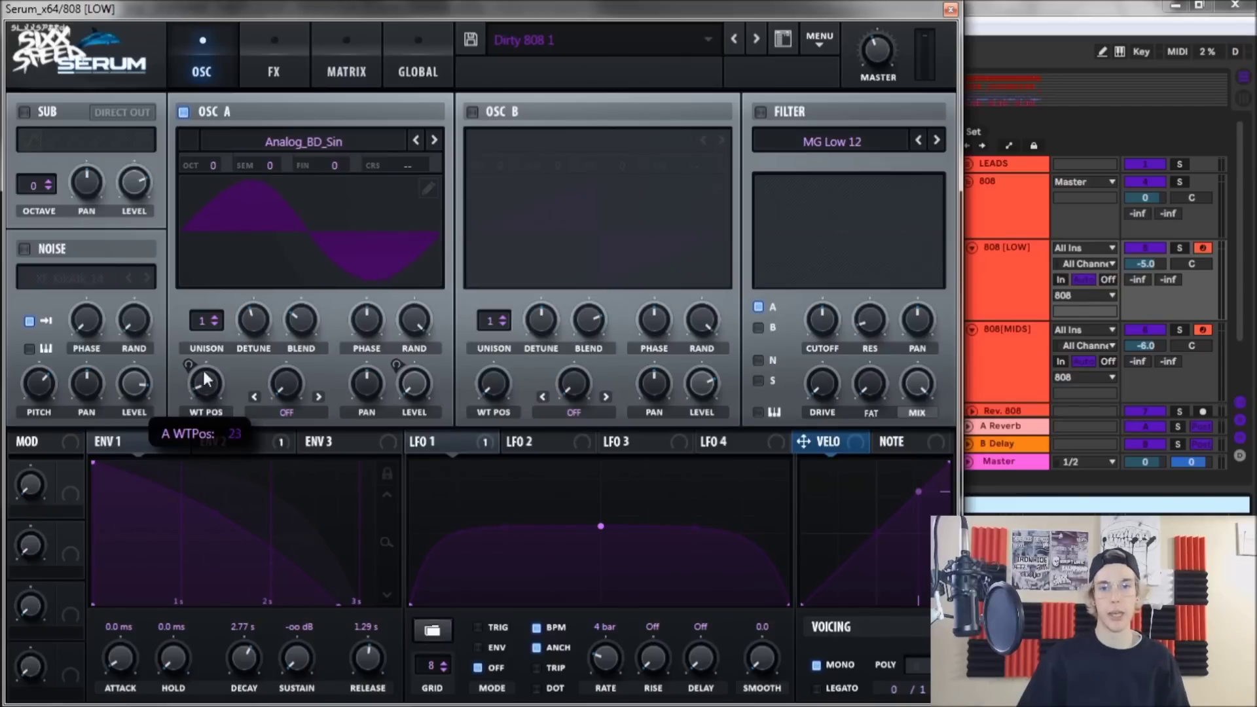
{"action": "left_click_drag", "start_coordinate": [205, 379], "coordinate": [196, 347]}
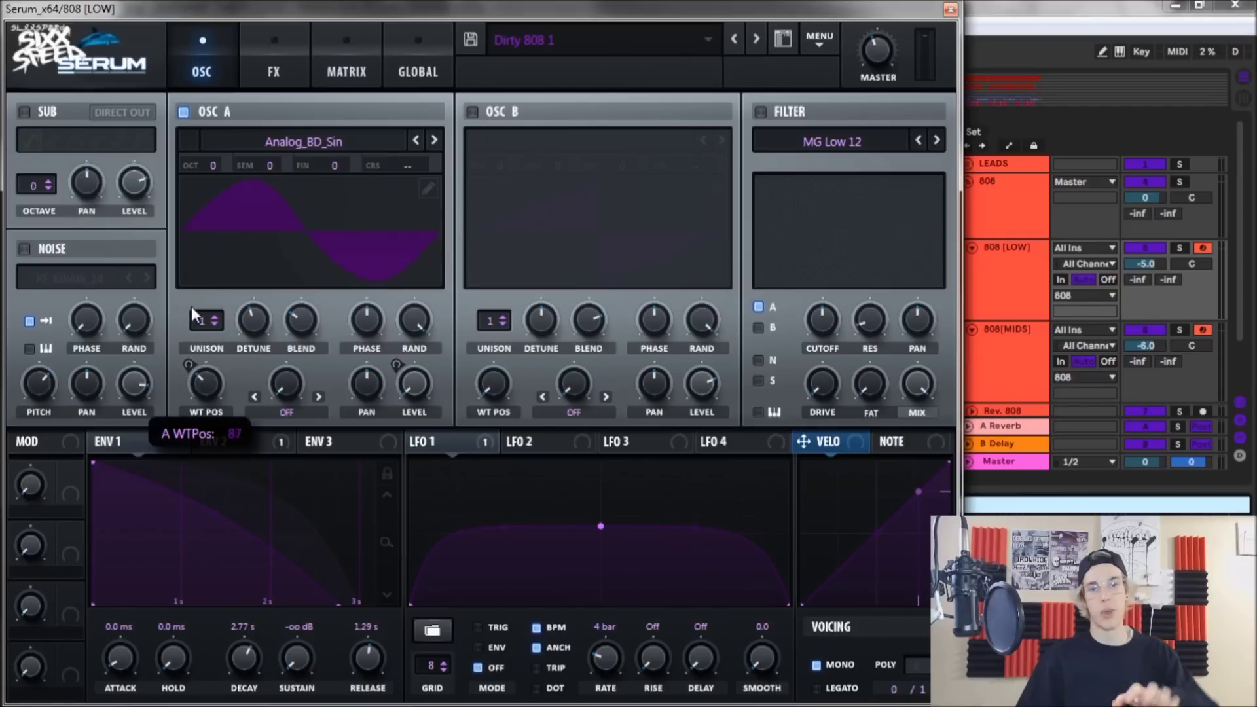
{"action": "double_click", "coordinate": [206, 384]}
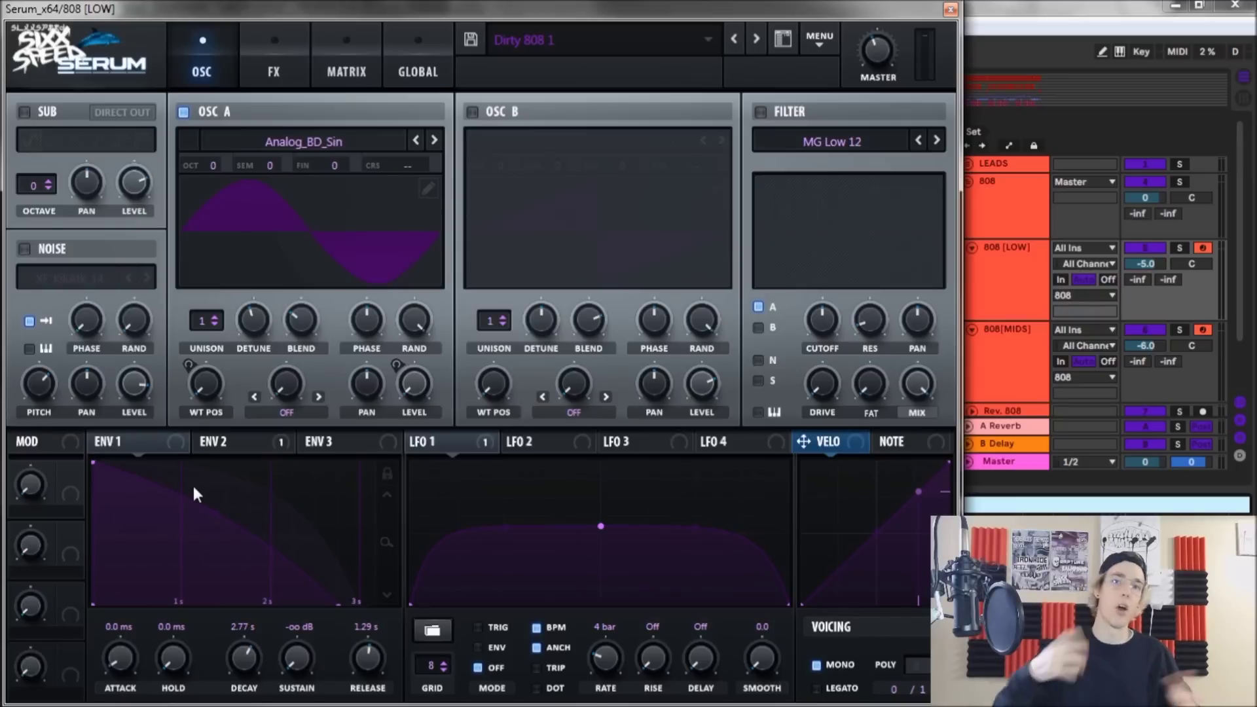
{"action": "left_click_drag", "start_coordinate": [178, 388], "coordinate": [146, 411]}
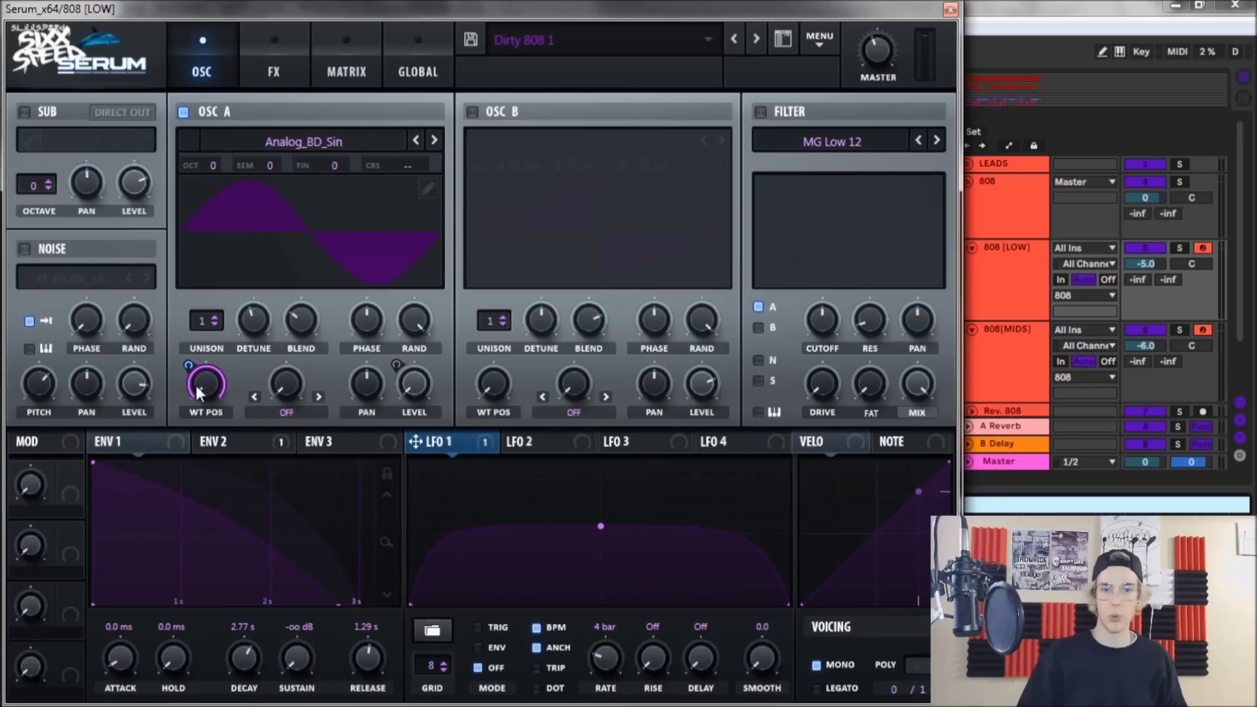
{"action": "mouse_move", "coordinate": [197, 379]}
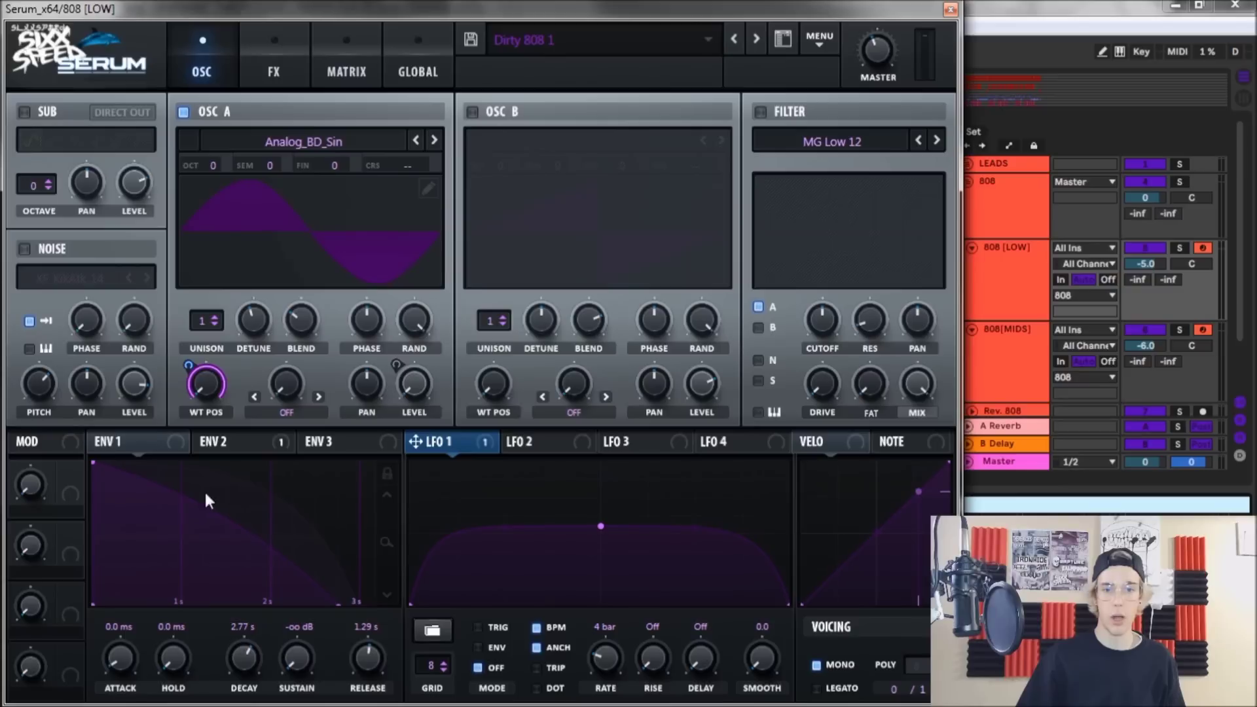
Inspect Serum's ENV 2 settings, then show the FX page with its Compressor and EQ
{"action": "left_click", "coordinate": [260, 445]}
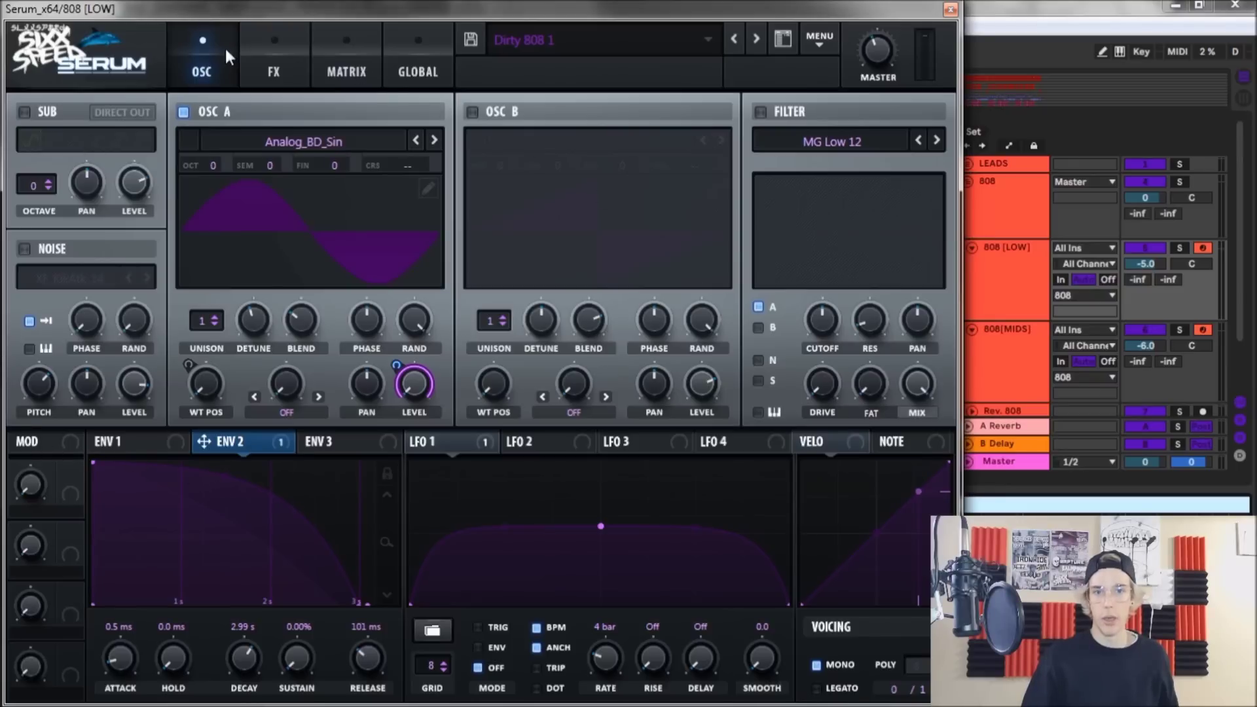
{"action": "left_click", "coordinate": [254, 67]}
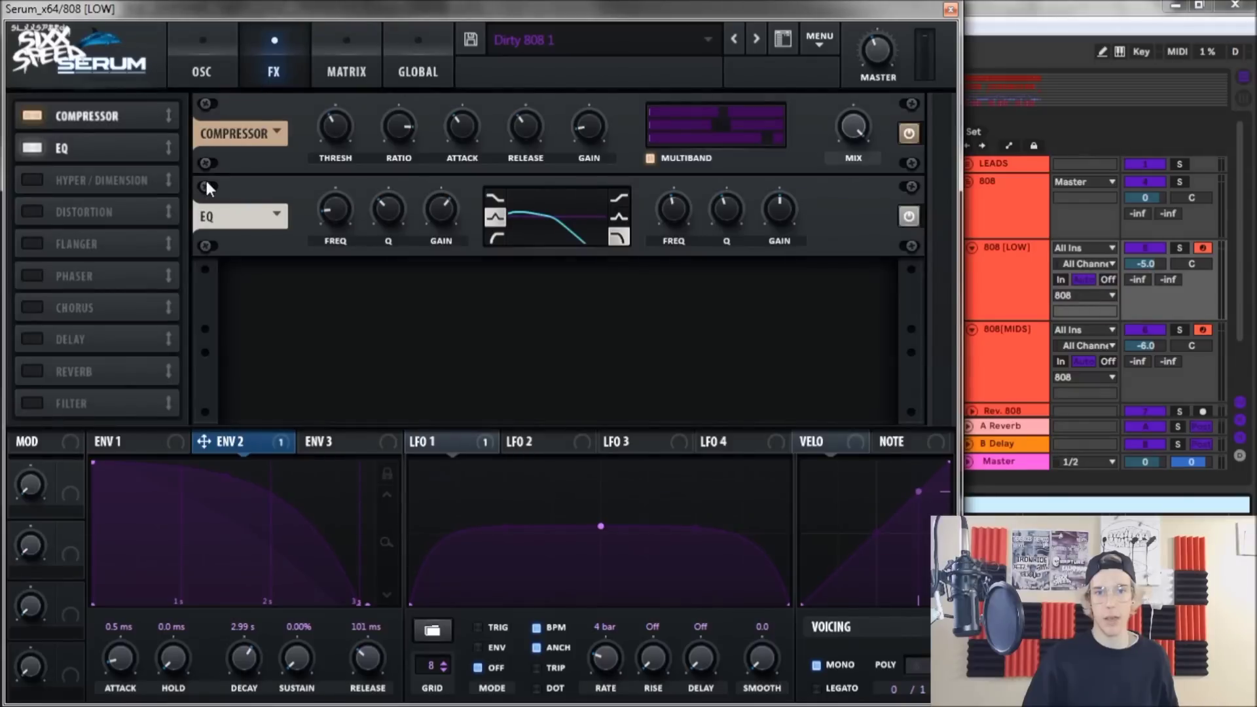
Review the FX Compressor gain and EQ settings, then return to the OSC page
{"action": "left_click", "coordinate": [589, 129]}
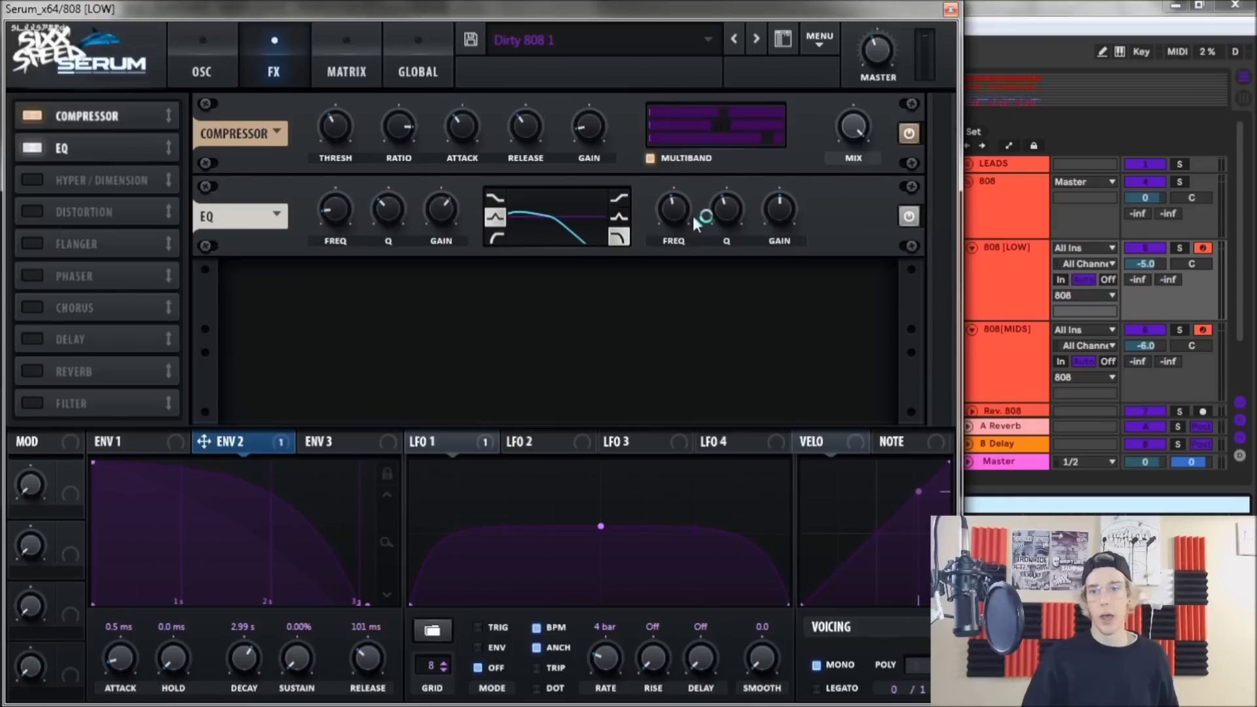
{"action": "mouse_move", "coordinate": [674, 208]}
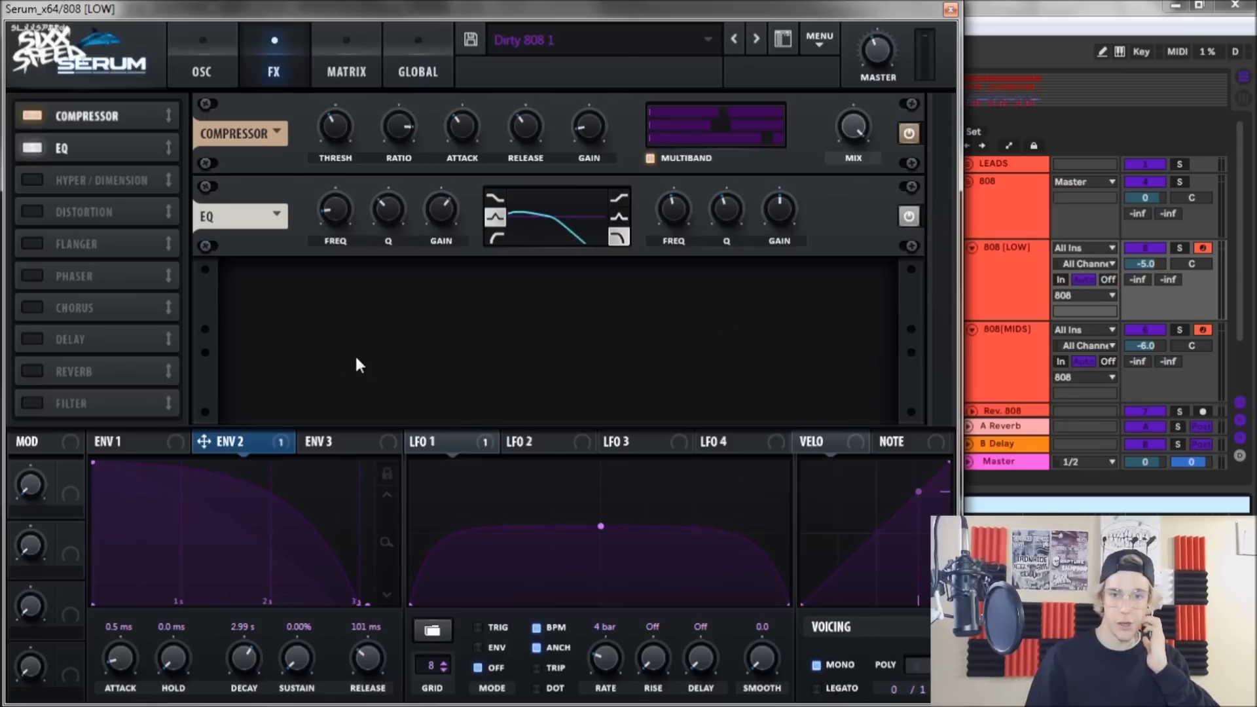
{"action": "left_click", "coordinate": [209, 52]}
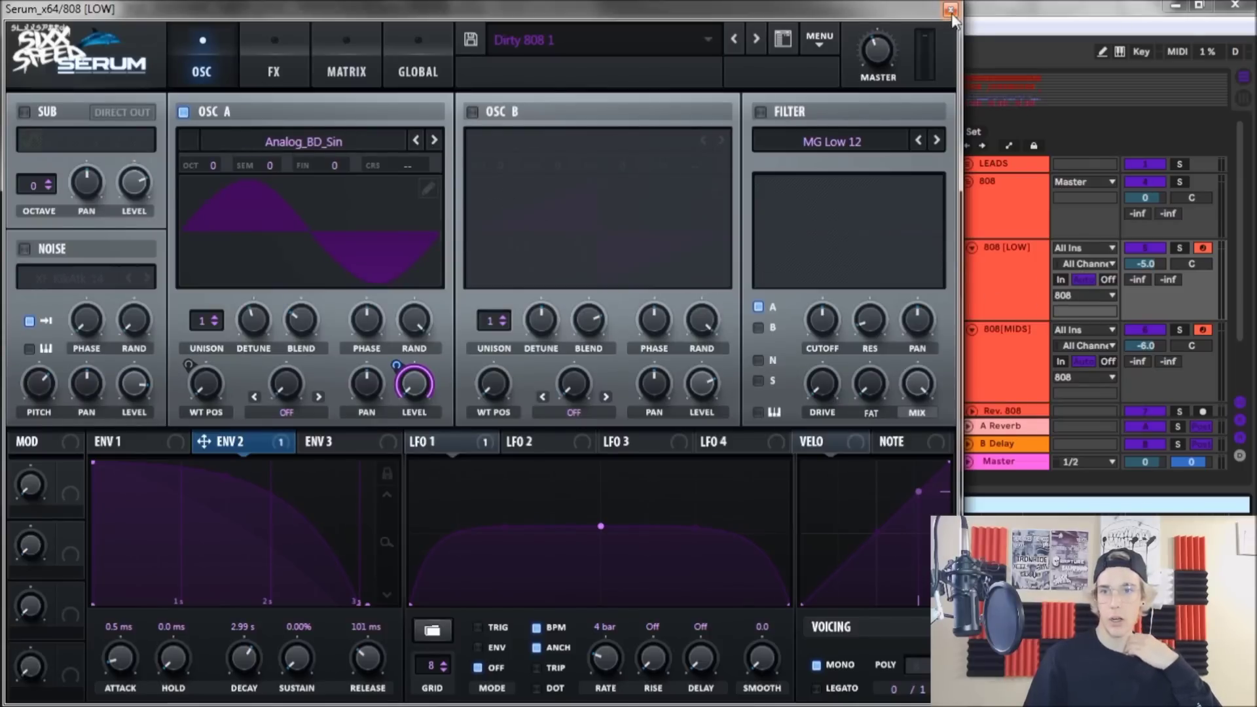
Solo 808 [LOW] and disarm recording on 808[MIDS]
{"action": "left_click", "coordinate": [1180, 248]}
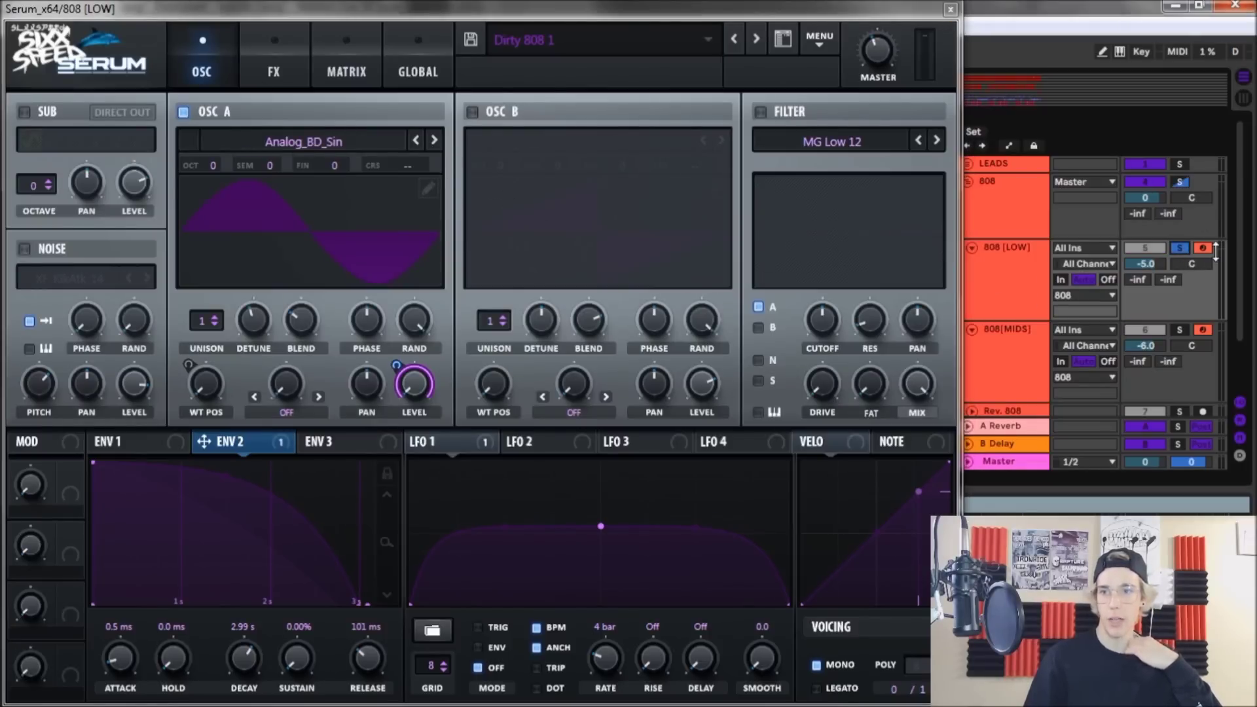
{"action": "left_click", "coordinate": [1203, 329]}
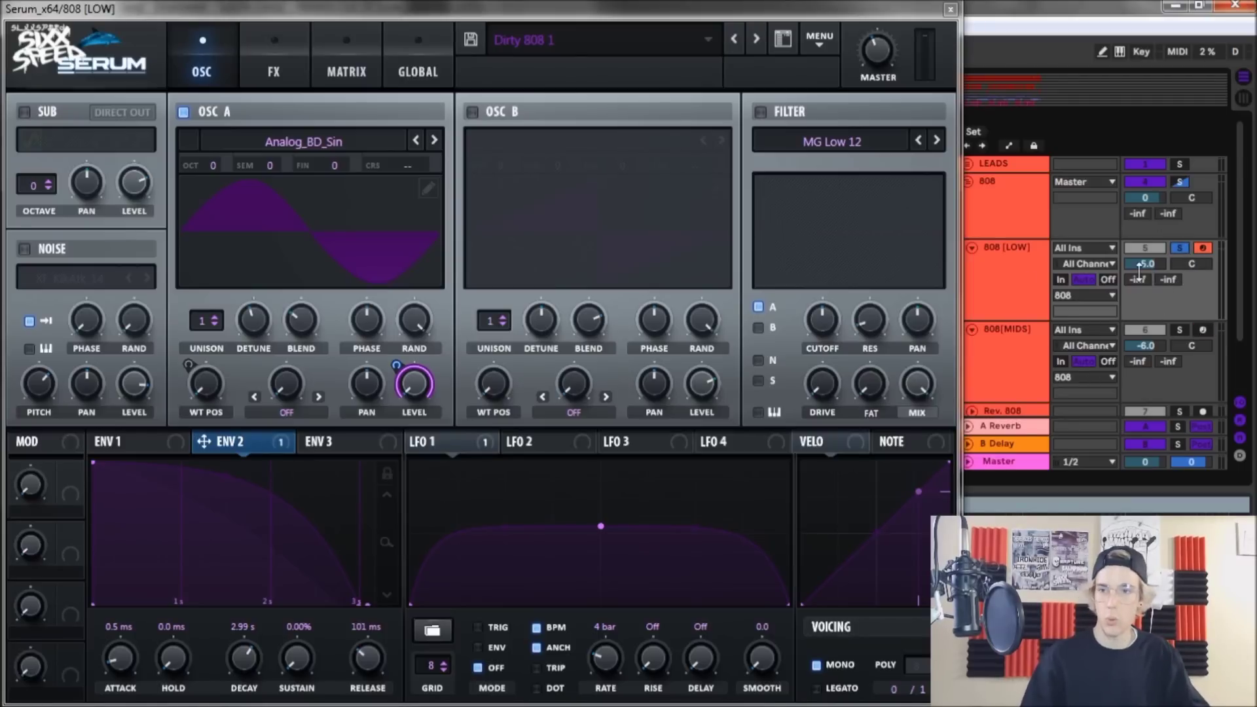
{"action": "left_click", "coordinate": [950, 9]}
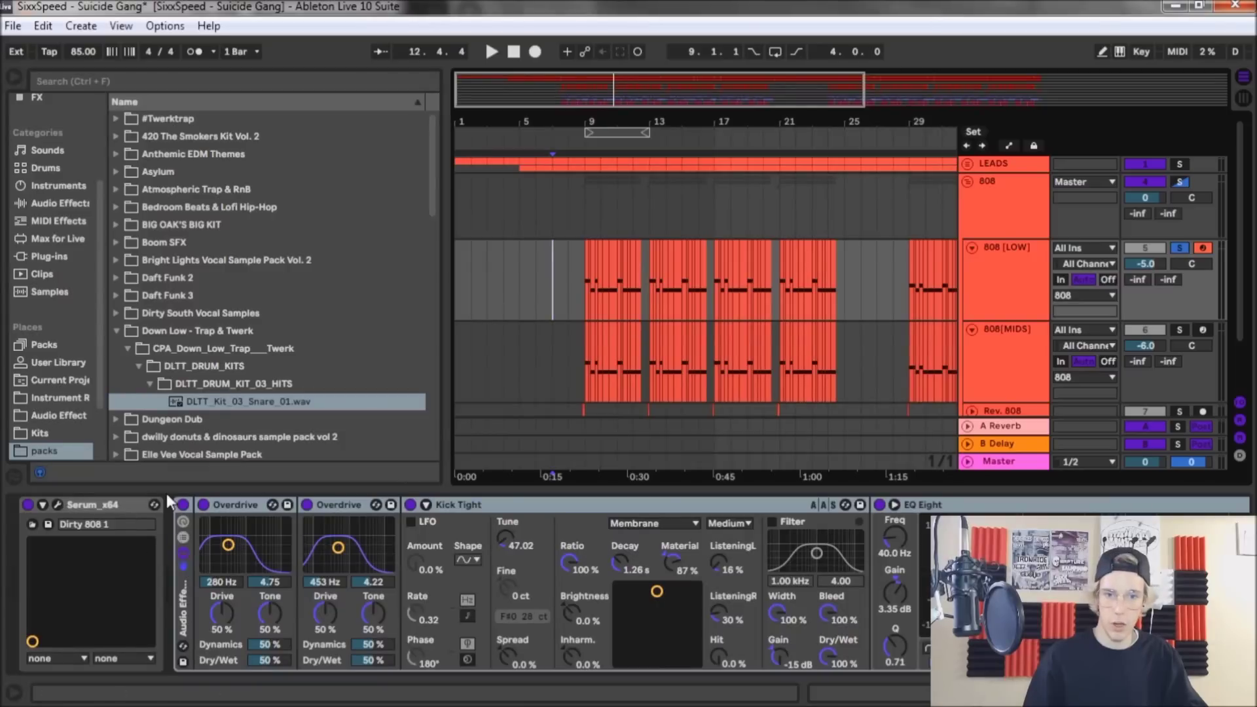
Reopen Serum for 808 [LOW], play the beat to hear the 808, then close Serum
{"action": "left_click", "coordinate": [58, 505]}
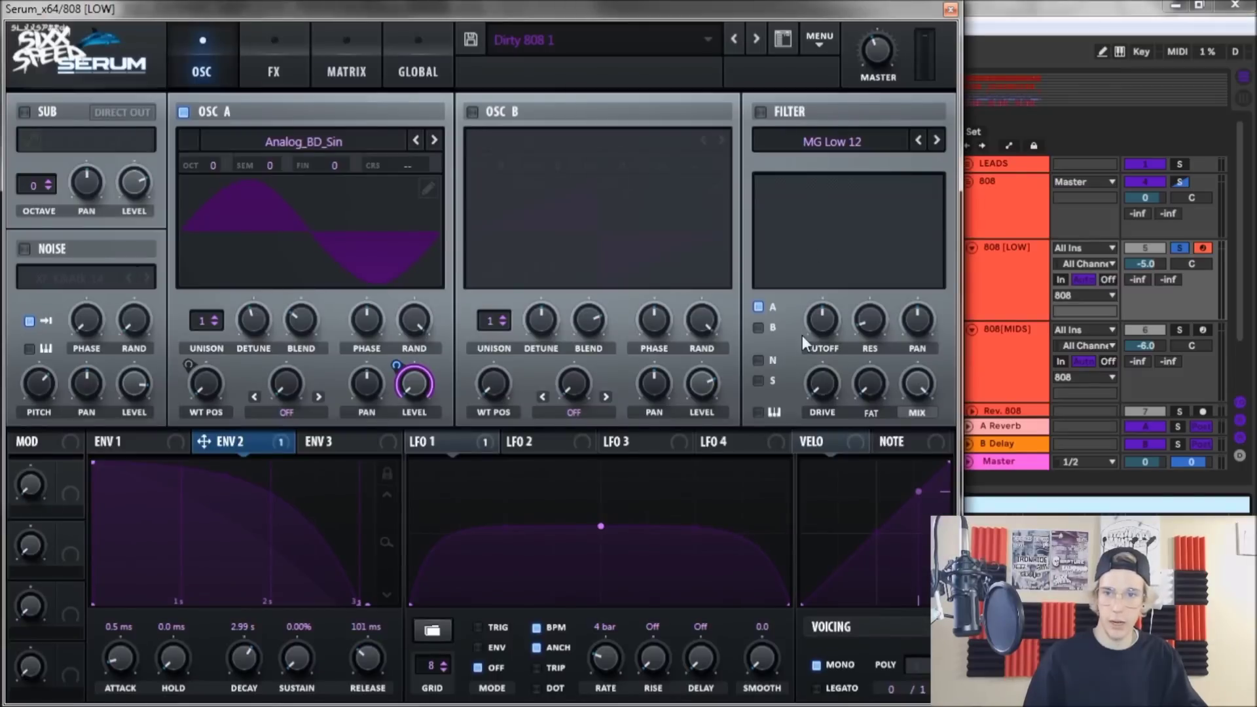
{"action": "left_click", "coordinate": [1009, 286]}
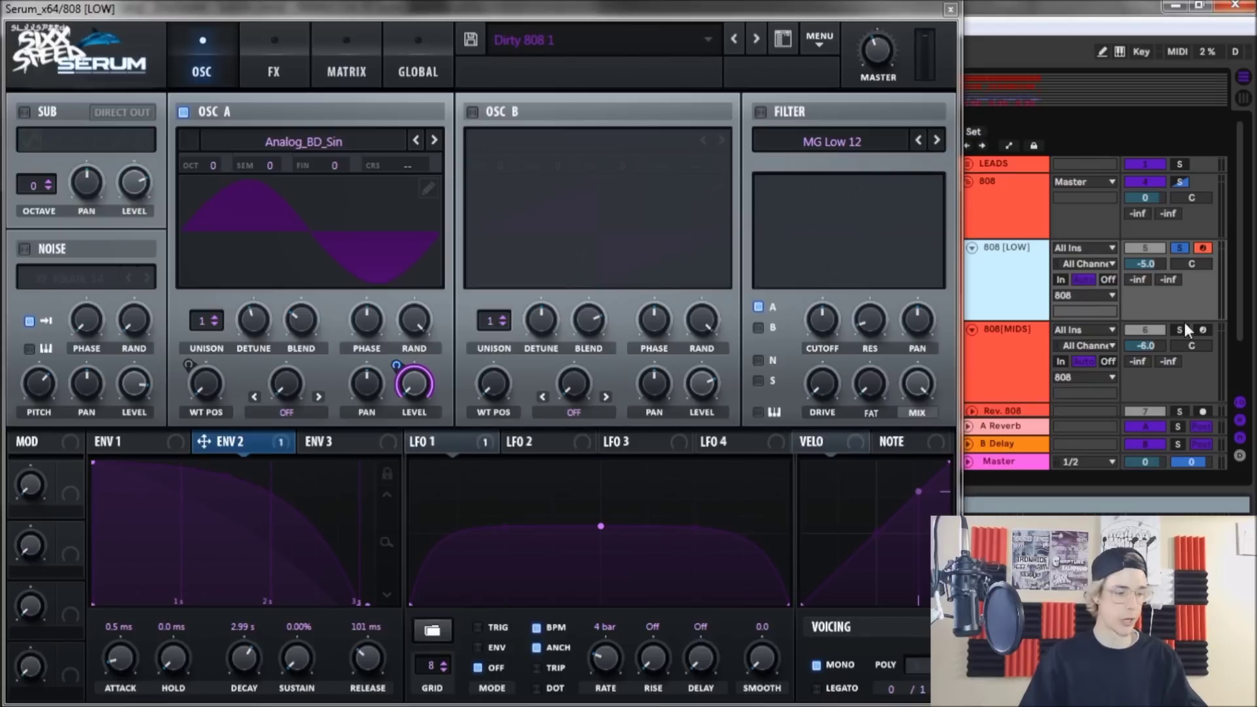
{"action": "key", "text": "space"}
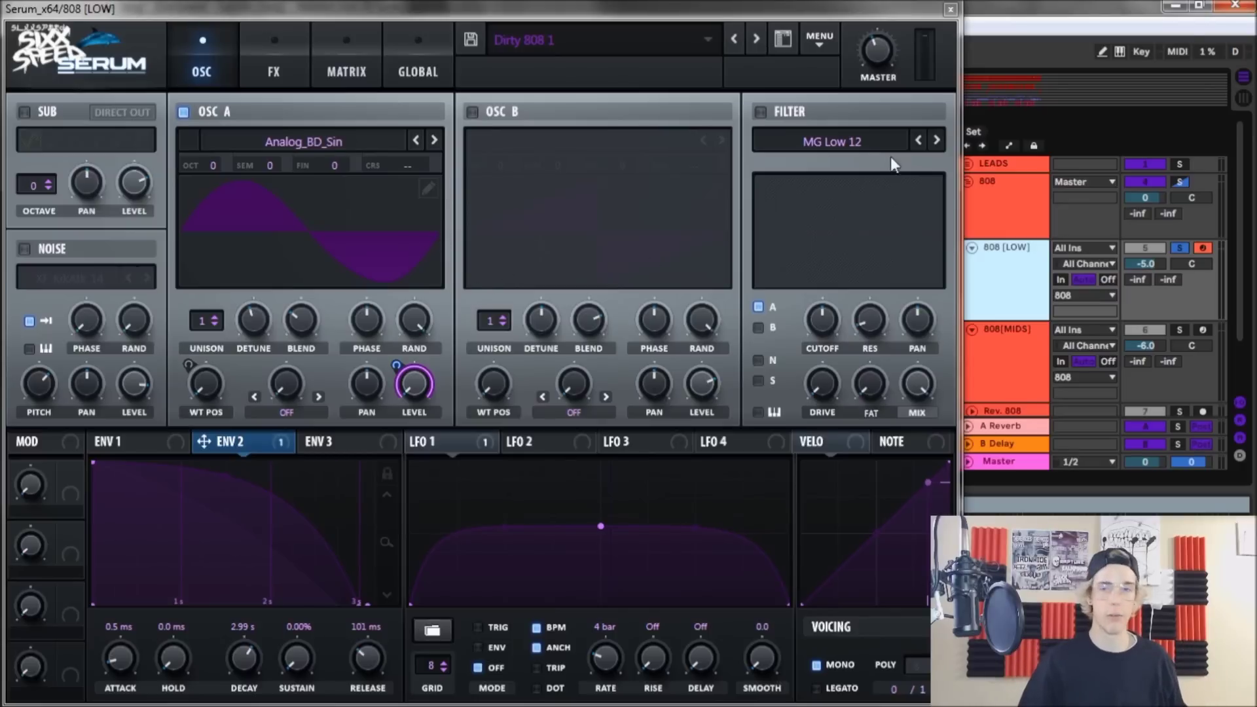
{"action": "left_click", "coordinate": [951, 9]}
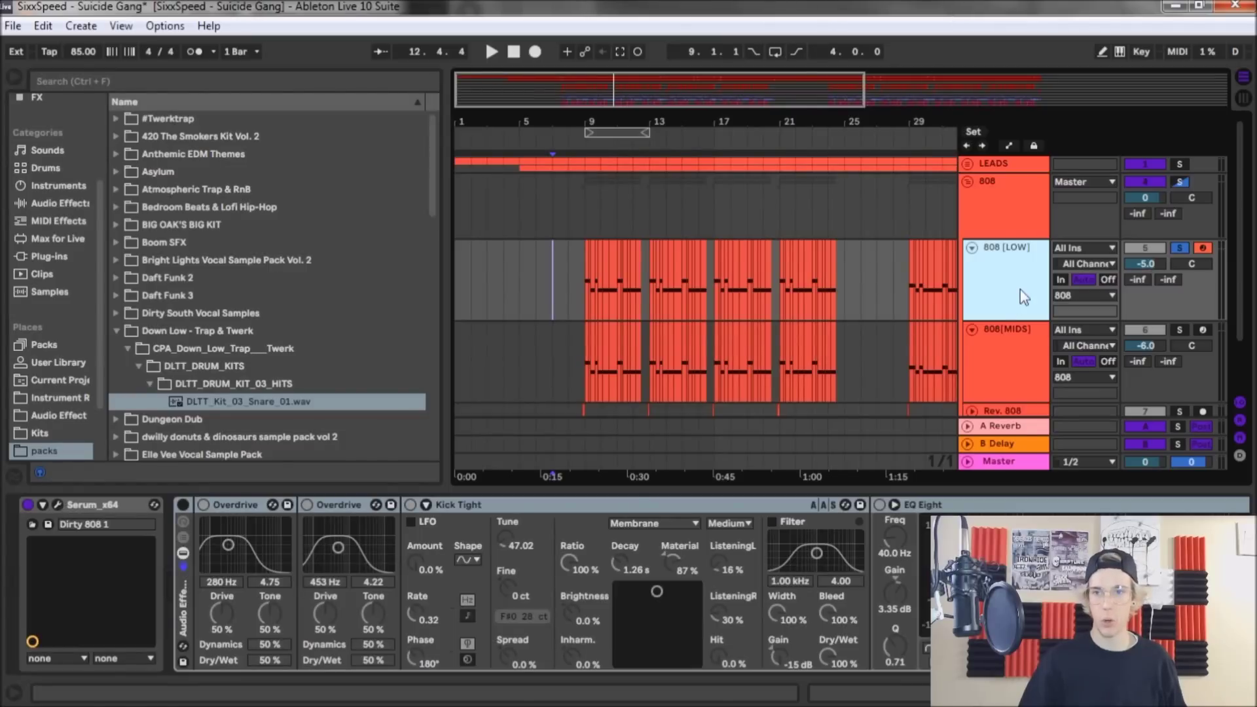
Turn the 808 [LOW] effect rack on and review its two Overdrive devices
{"action": "left_click", "coordinate": [183, 505]}
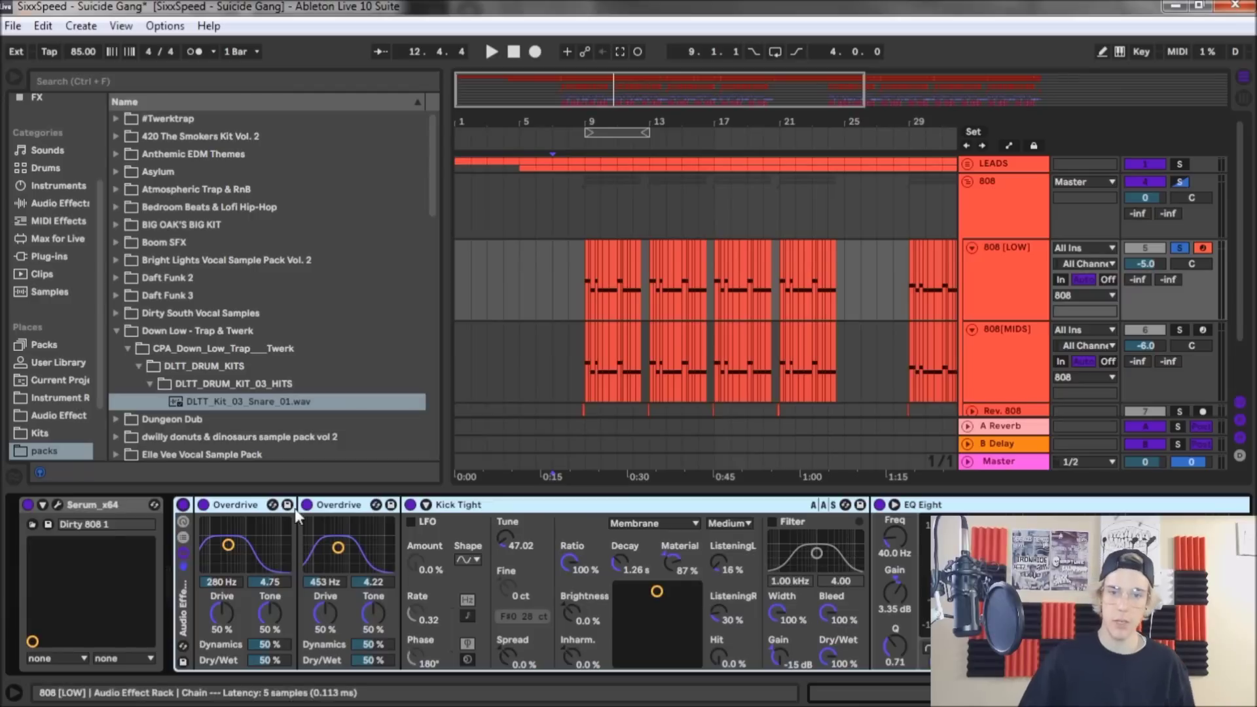
{"action": "left_click", "coordinate": [233, 514]}
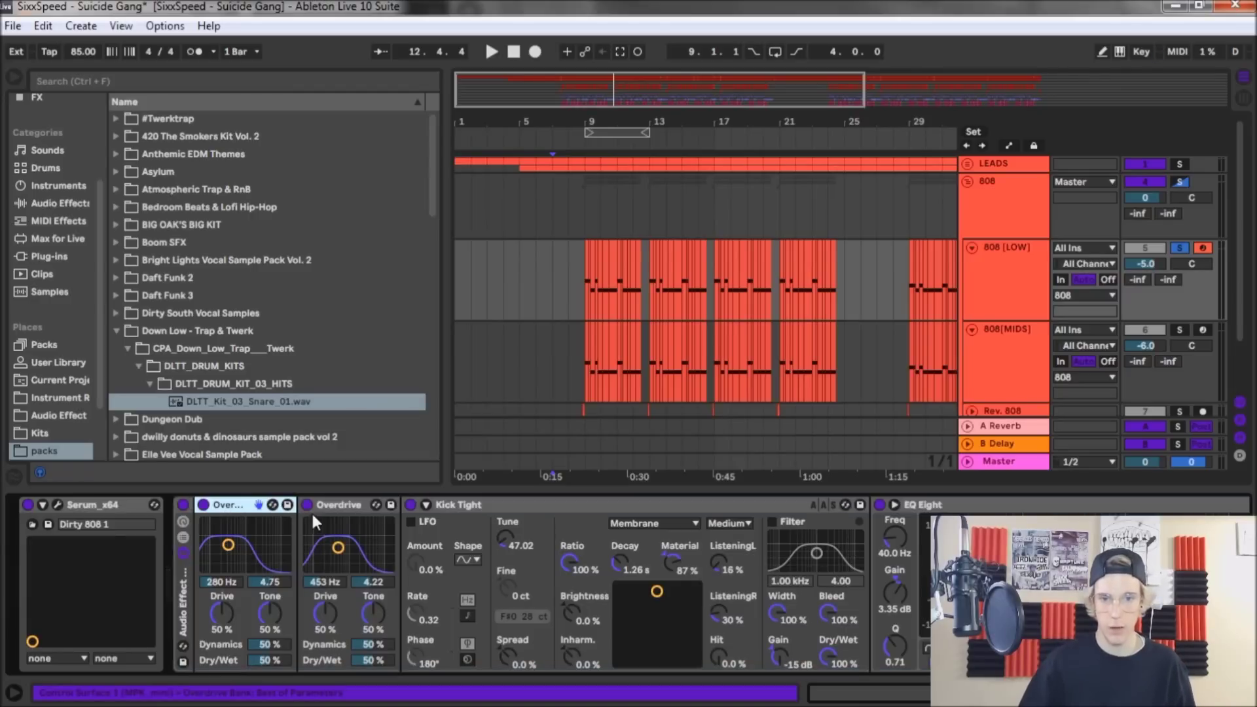
{"action": "left_click", "coordinate": [339, 506]}
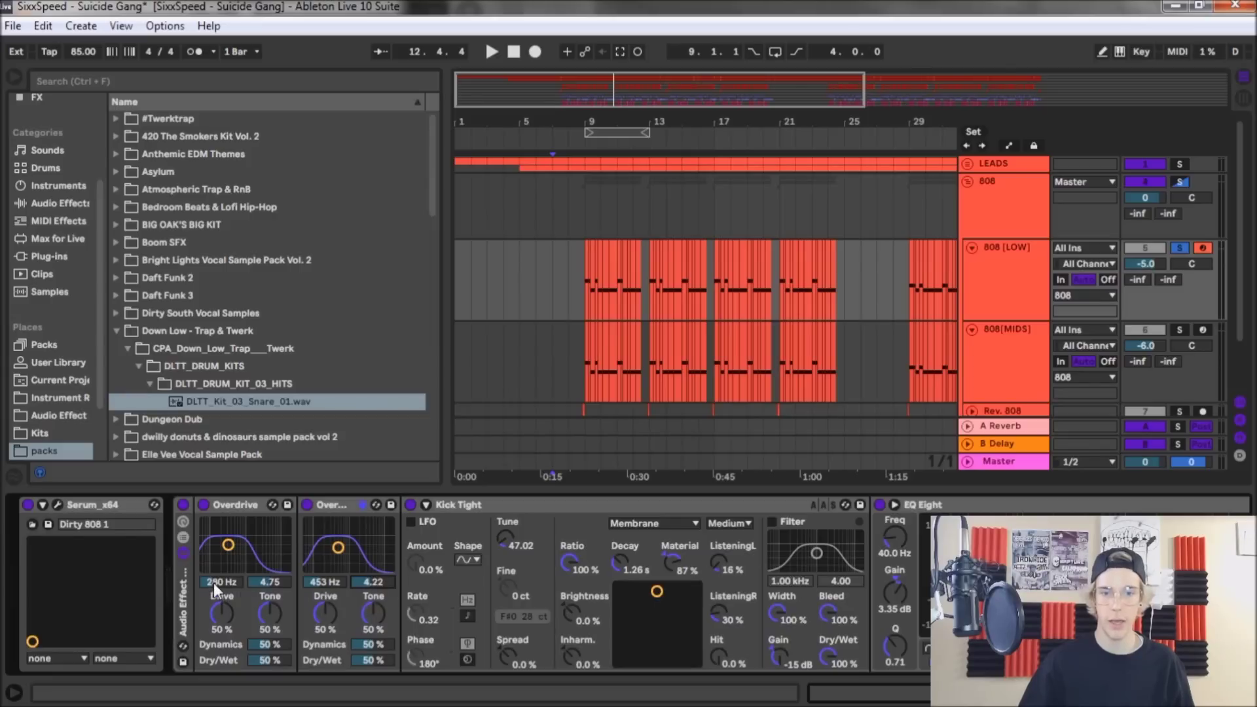
{"action": "left_click", "coordinate": [236, 509]}
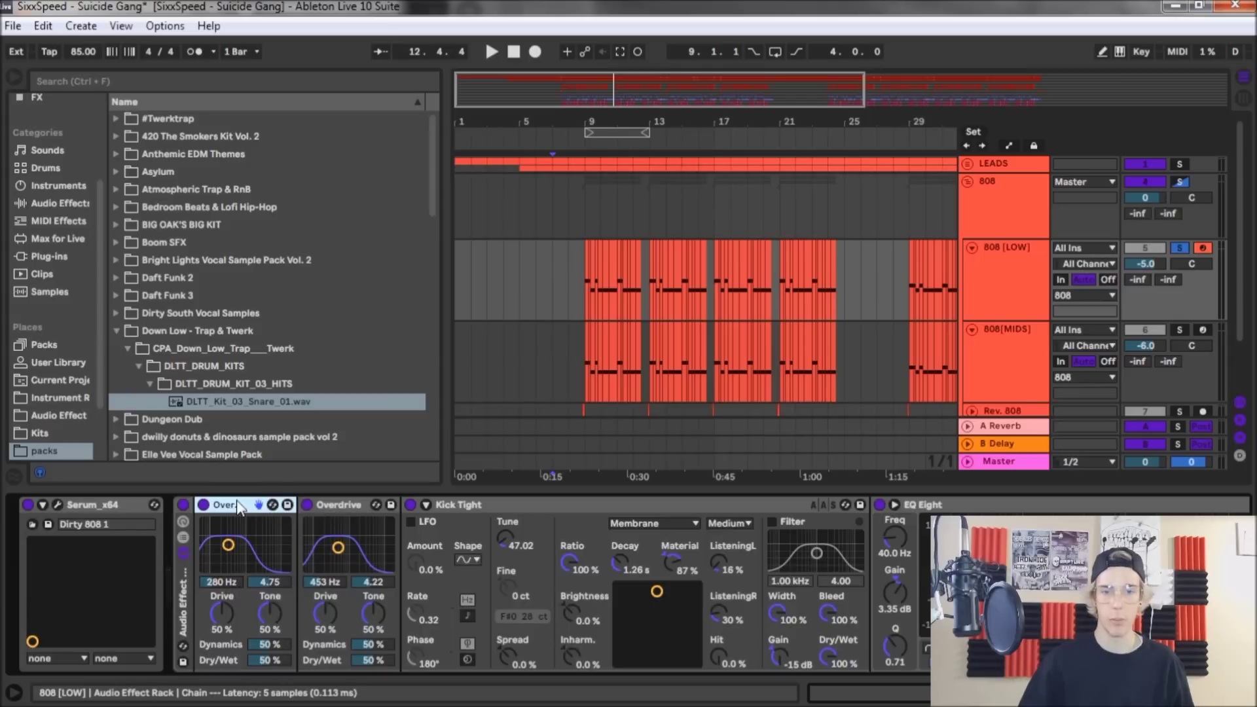
{"action": "left_click", "coordinate": [330, 506]}
{"action": "left_click", "coordinate": [213, 508]}
{"action": "left_click", "coordinate": [314, 506]}
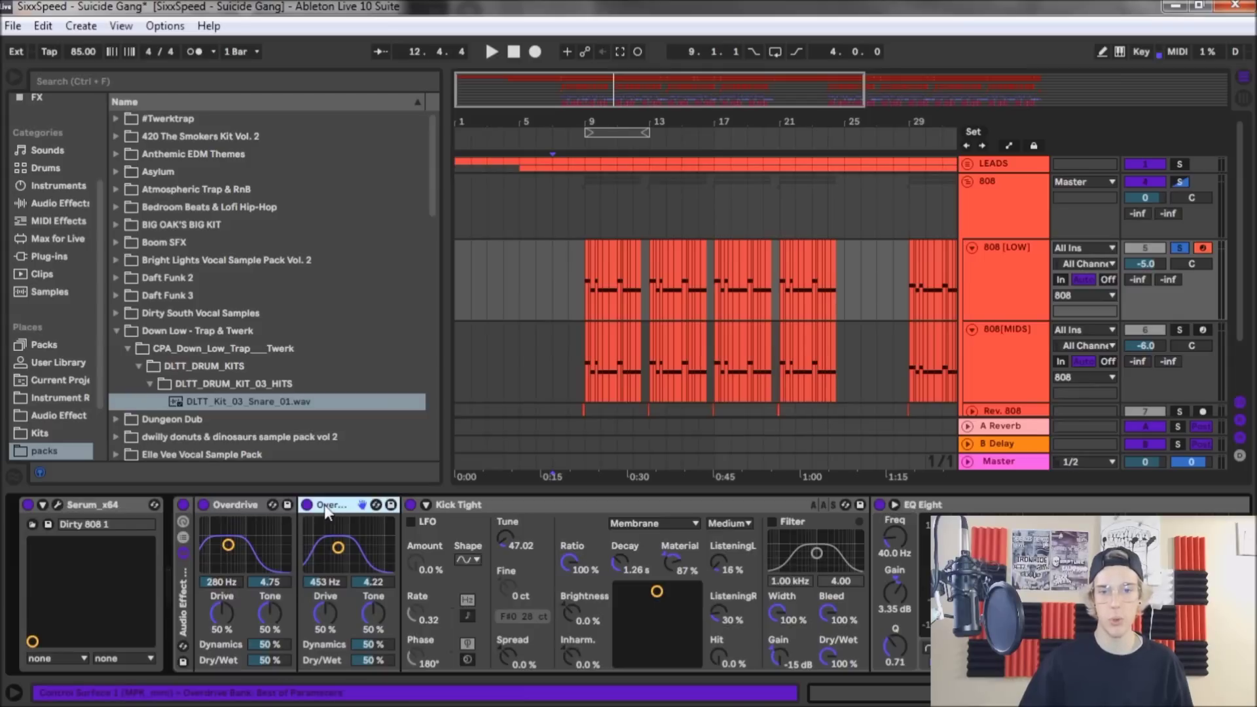
Bypass Kick Tight and scan the chain's EQ Eight and compressors
{"action": "left_click", "coordinate": [411, 505]}
{"action": "scroll", "coordinate": [410, 524], "scroll_direction": "right", "scroll_amount": 10}
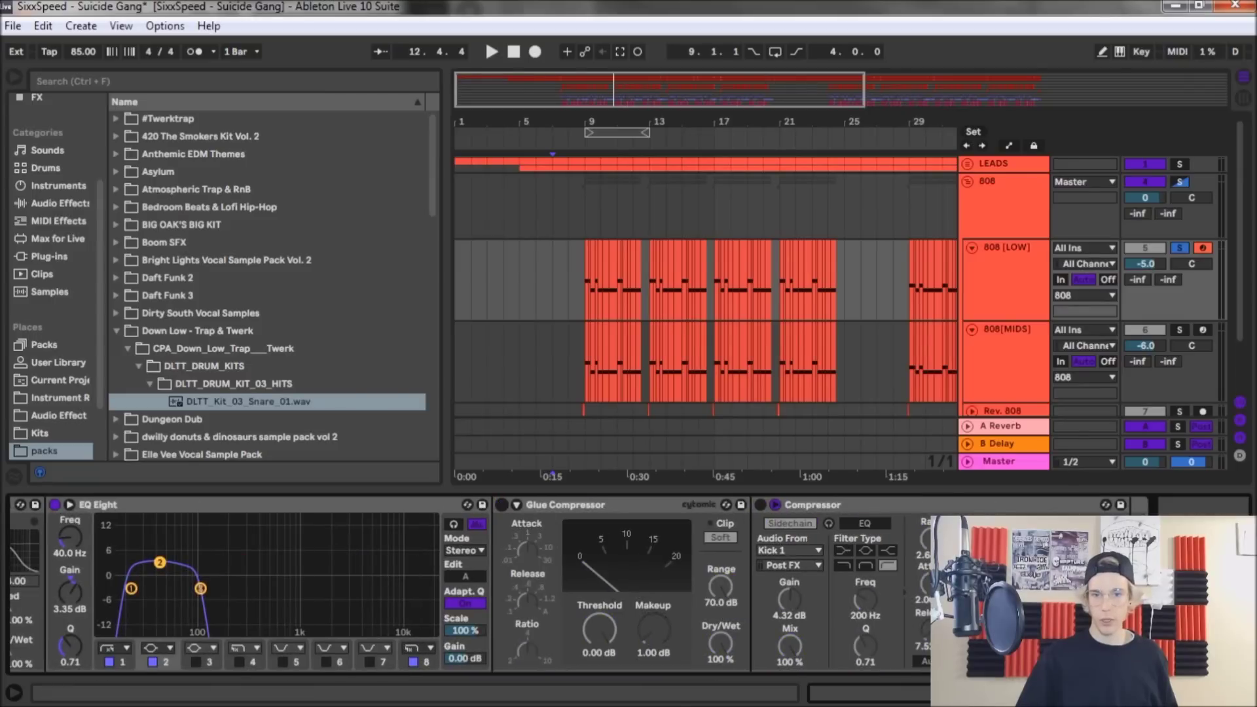
{"action": "scroll", "coordinate": [497, 511], "scroll_direction": "left", "scroll_amount": 8}
{"action": "scroll", "coordinate": [867, 595], "scroll_direction": "left", "scroll_amount": 2}
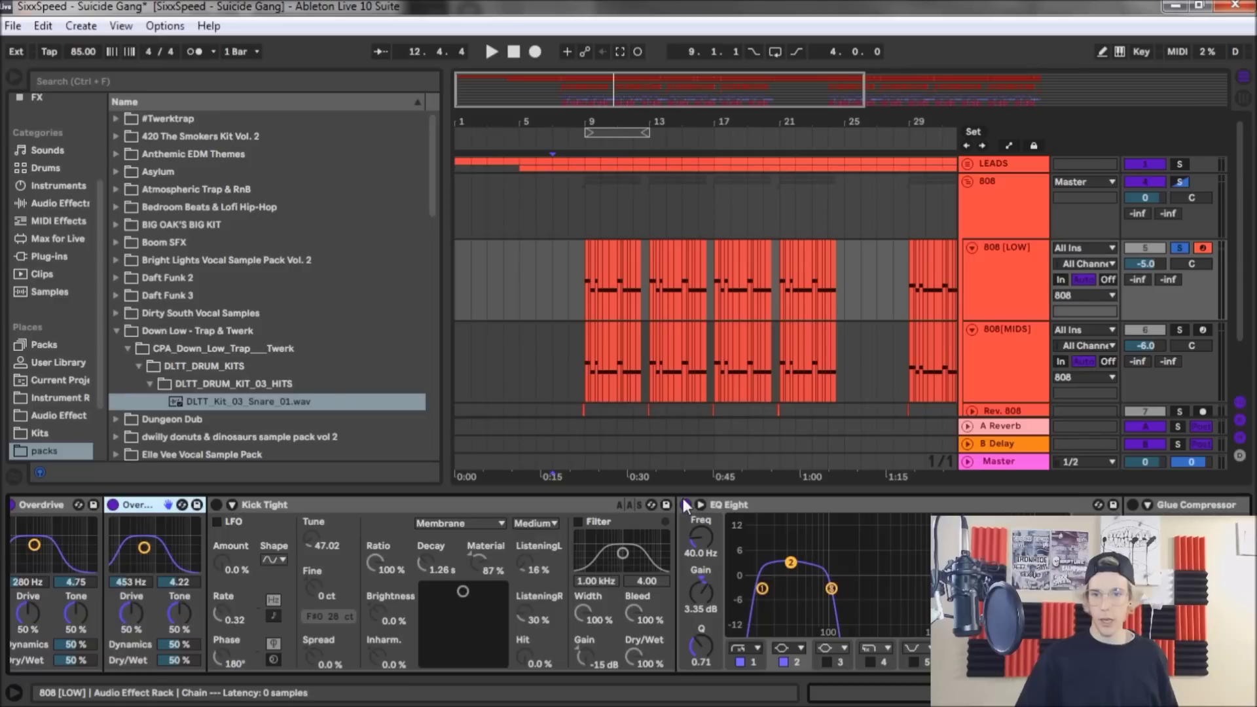
{"action": "scroll", "coordinate": [398, 545], "scroll_direction": "left", "scroll_amount": 6}
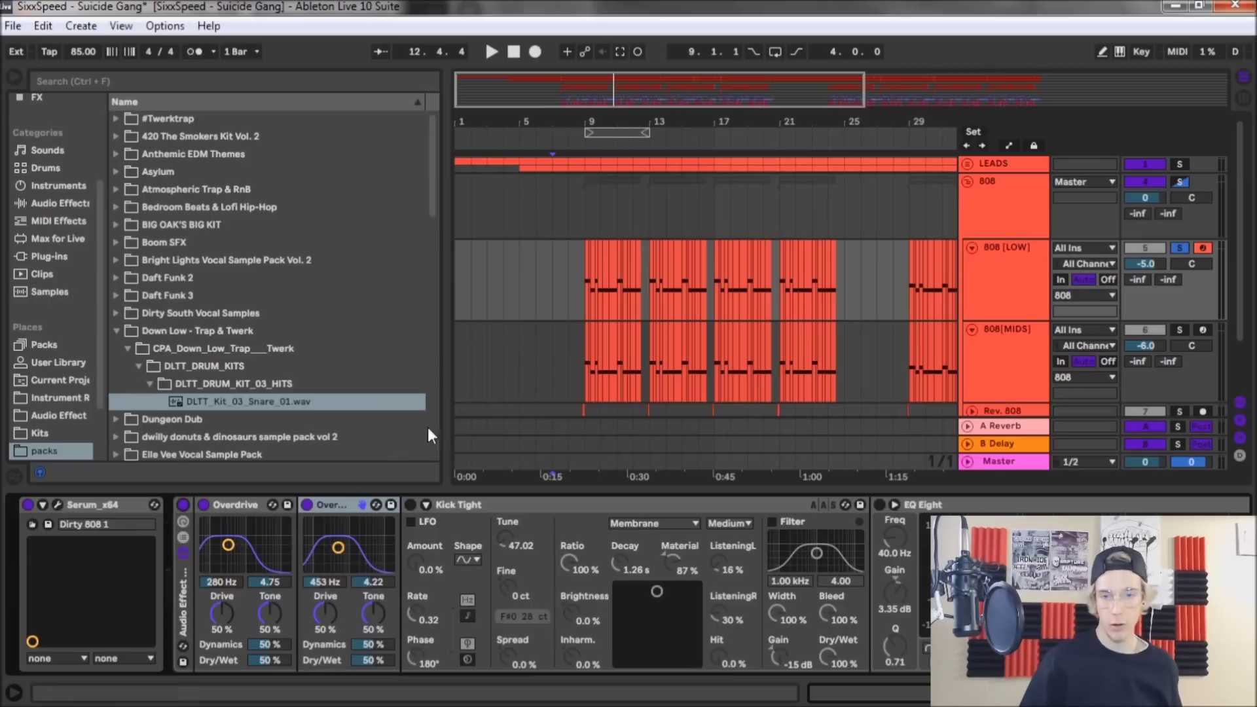
Re-enable Kick Tight and set the 808[MIDS] track volume to -6.0 dB
{"action": "left_click", "coordinate": [400, 503]}
{"action": "left_click", "coordinate": [410, 505]}
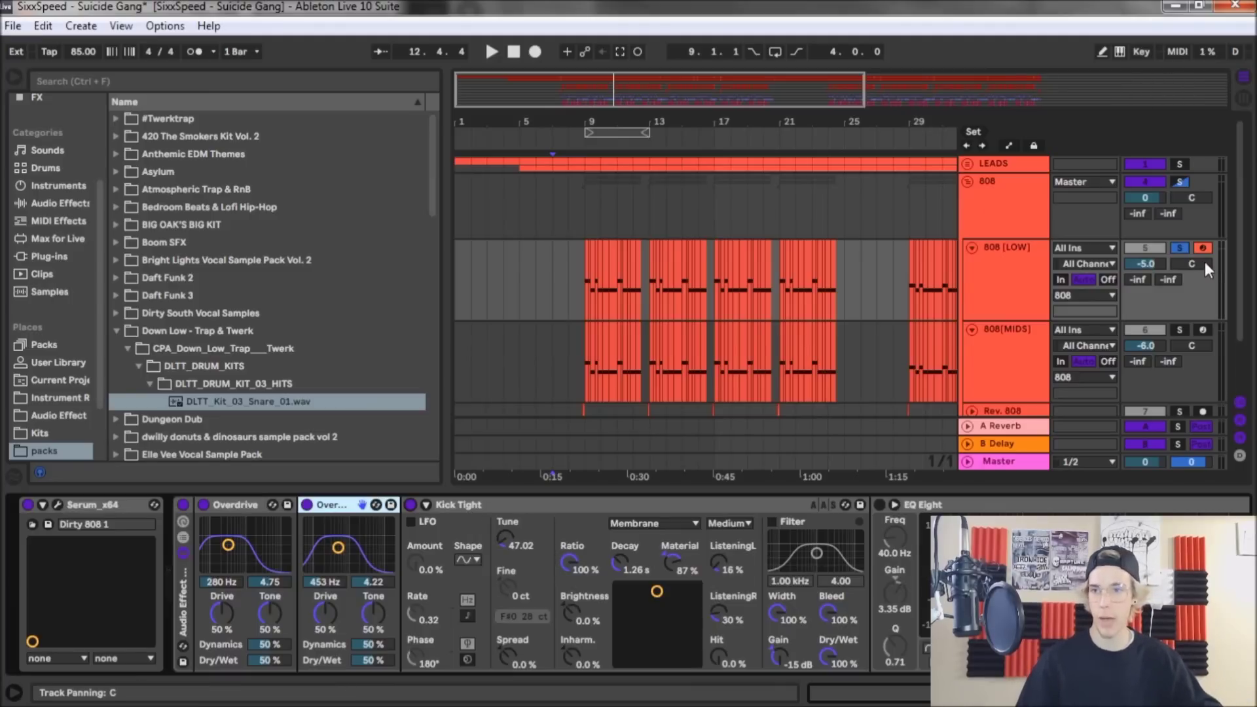
{"action": "left_click_drag", "start_coordinate": [1132, 341], "coordinate": [1129, 346]}
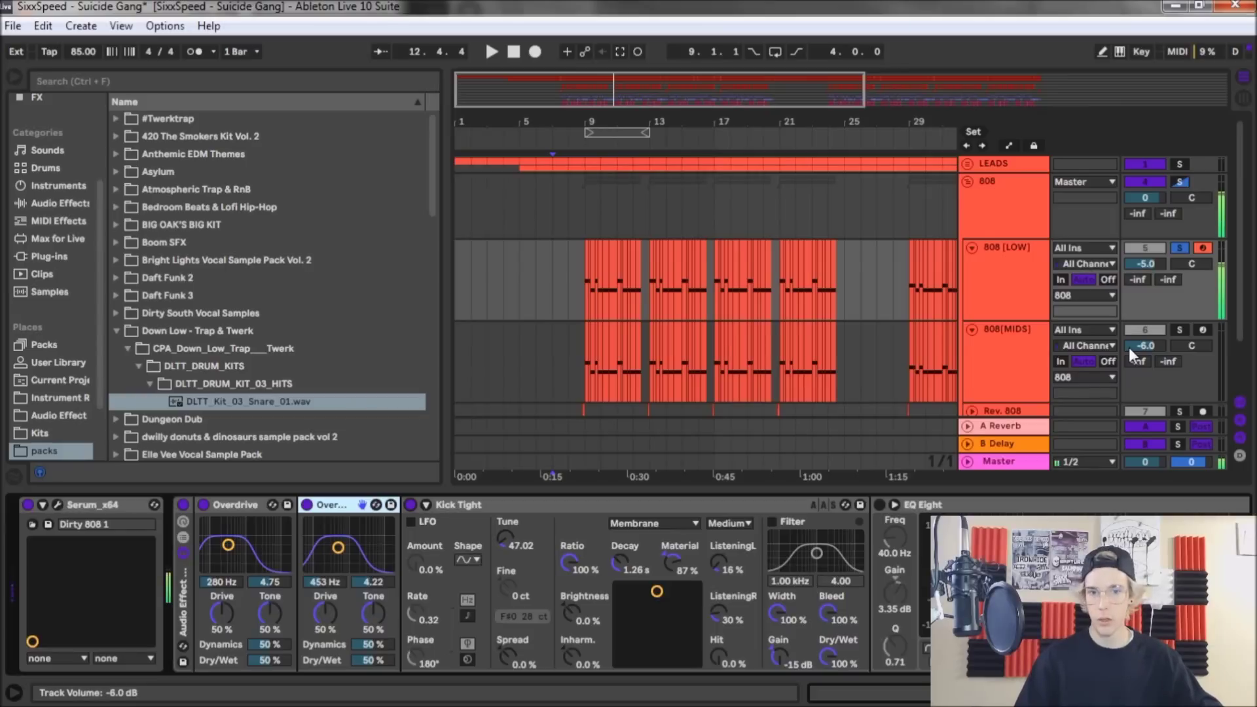
Bypass Kick Tight briefly to compare the sound, then switch it back on
{"action": "left_click", "coordinate": [409, 504]}
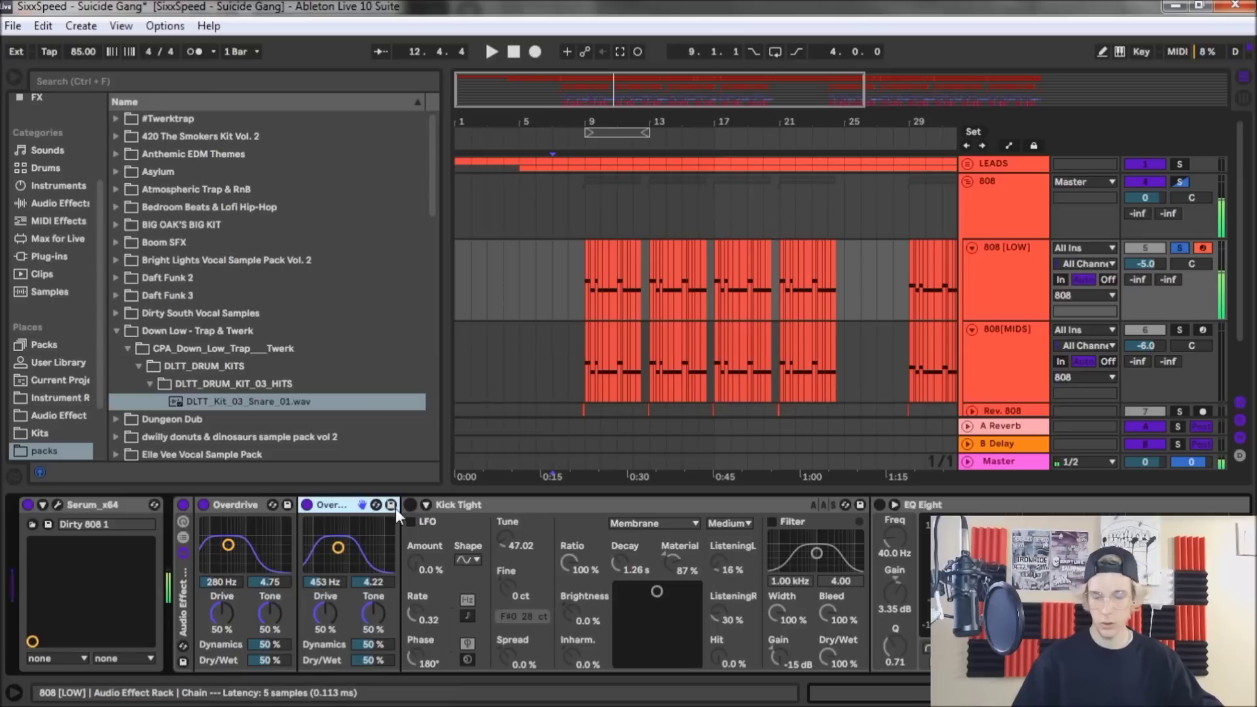
{"action": "left_click", "coordinate": [409, 505]}
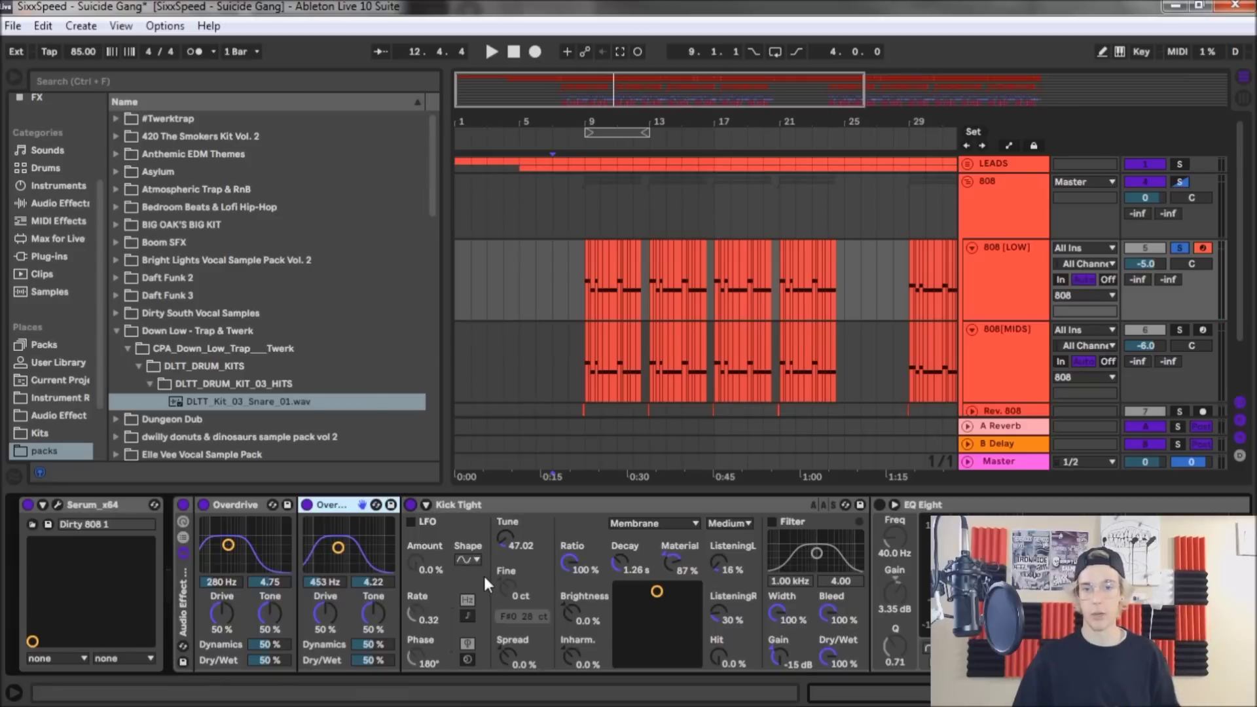
{"action": "scroll", "coordinate": [498, 583], "scroll_direction": "right", "scroll_amount": 5}
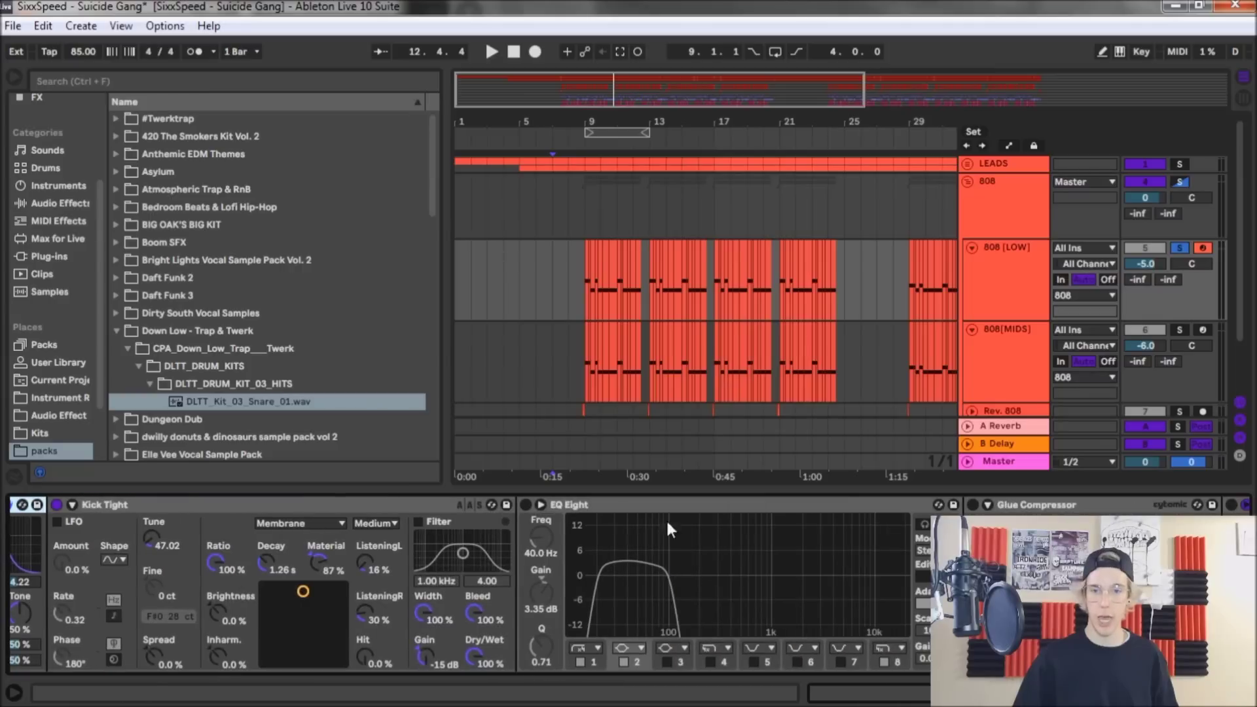
{"action": "left_click", "coordinate": [526, 505]}
{"action": "scroll", "coordinate": [526, 505], "scroll_direction": "right", "scroll_amount": 1}
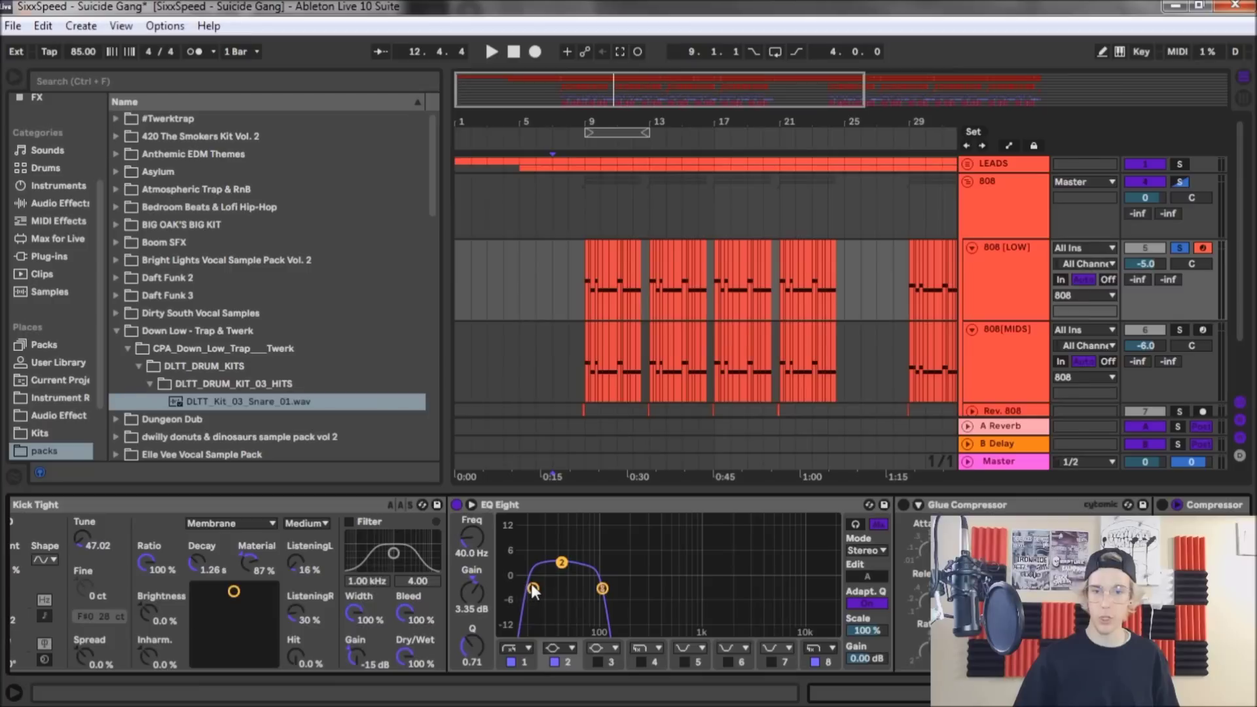
{"action": "left_click", "coordinate": [521, 663]}
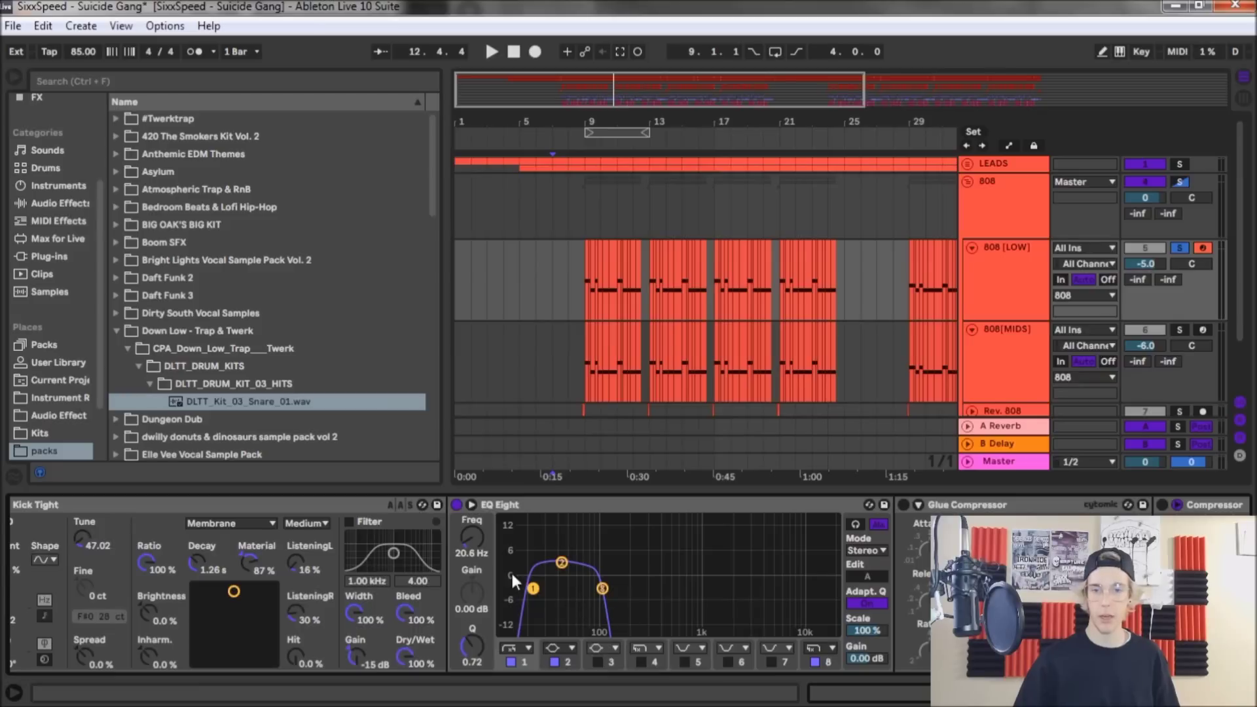
{"action": "left_click", "coordinate": [572, 666]}
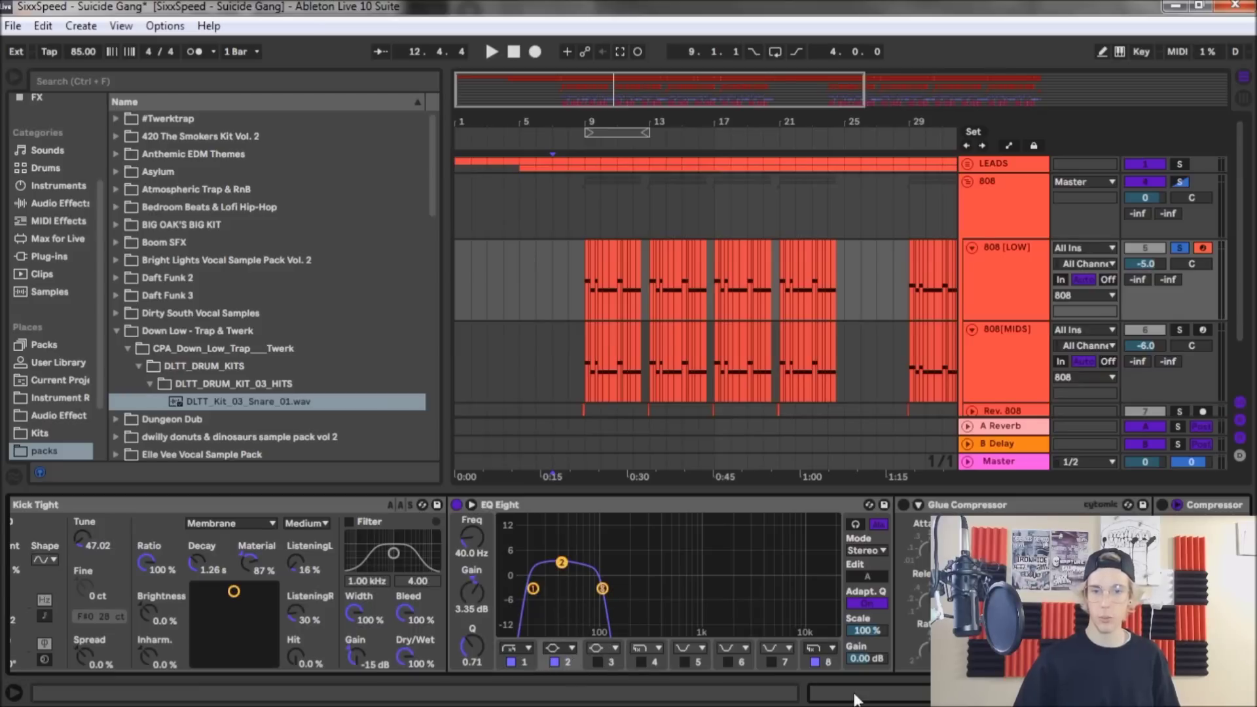
{"action": "left_click", "coordinate": [829, 657]}
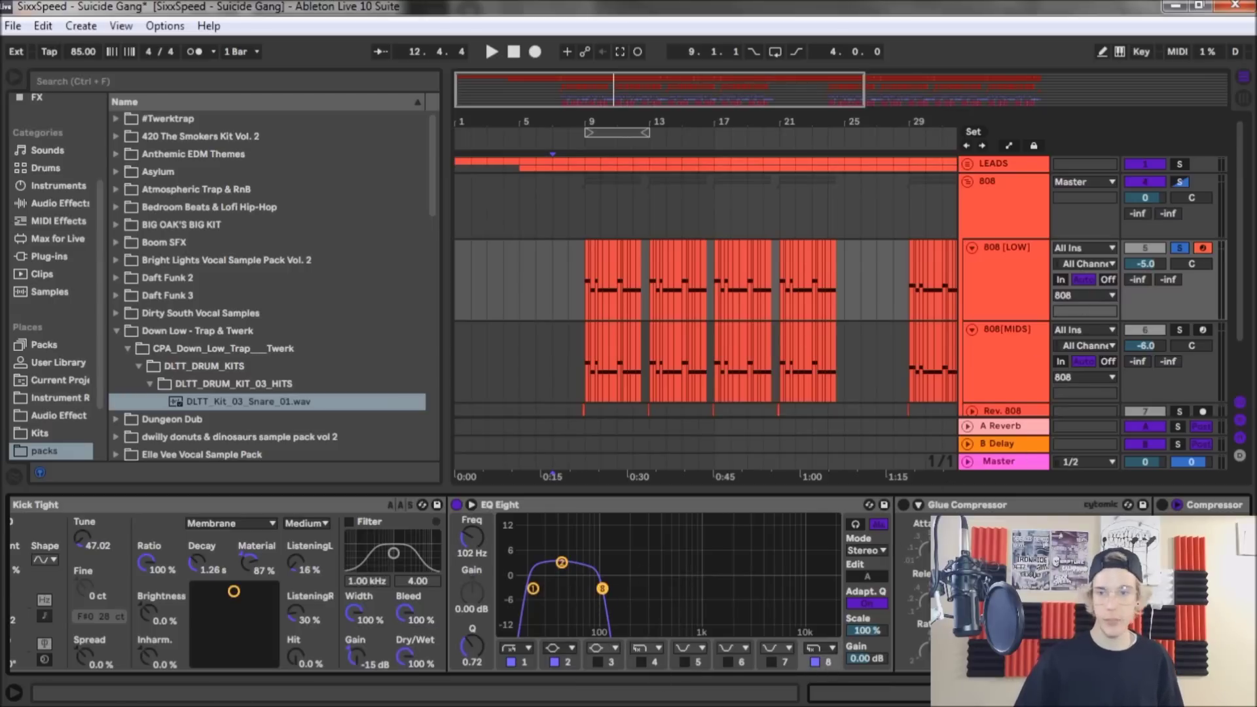
{"action": "scroll", "coordinate": [491, 583], "scroll_direction": "left", "scroll_amount": 5}
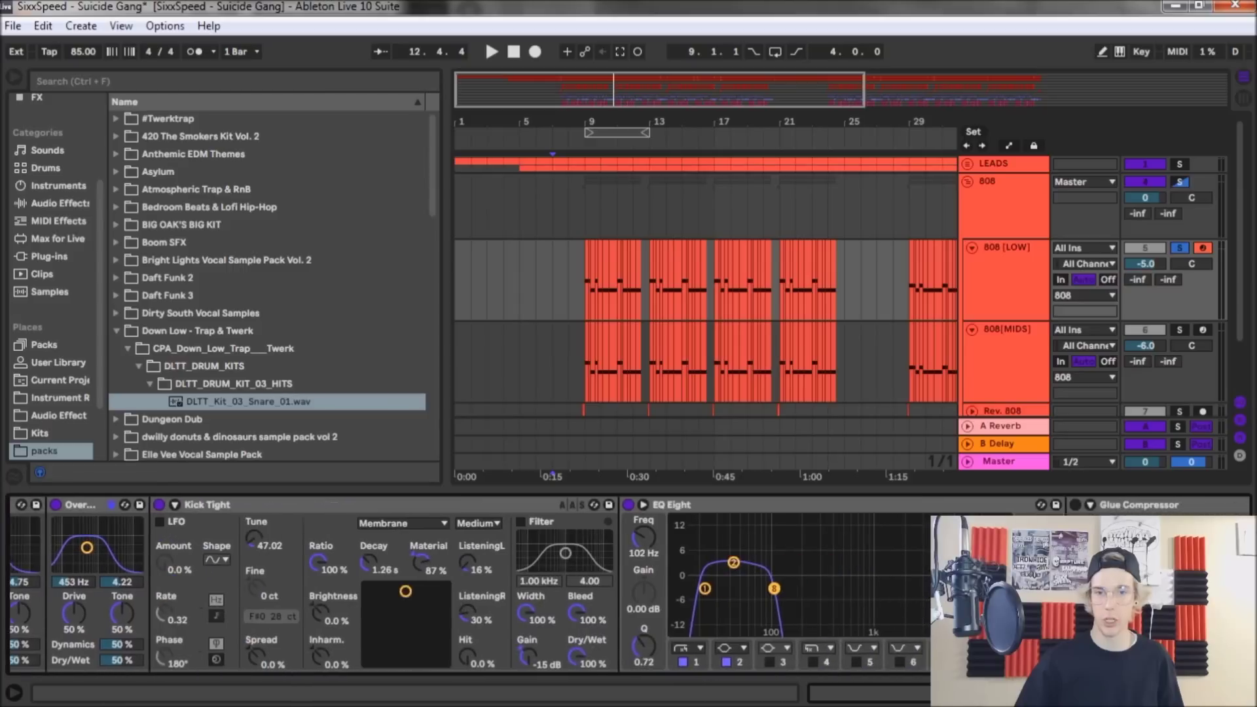
{"action": "scroll", "coordinate": [491, 582], "scroll_direction": "right", "scroll_amount": 2}
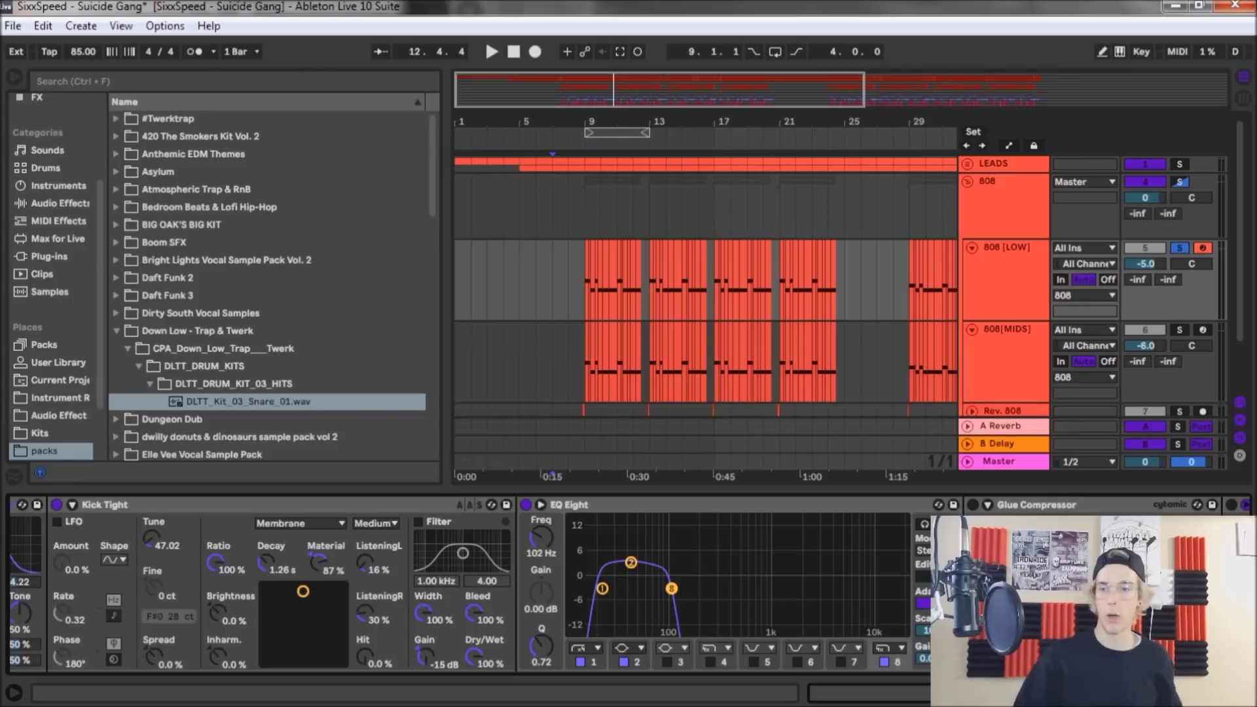
{"action": "scroll", "coordinate": [628, 582], "scroll_direction": "right", "scroll_amount": 5}
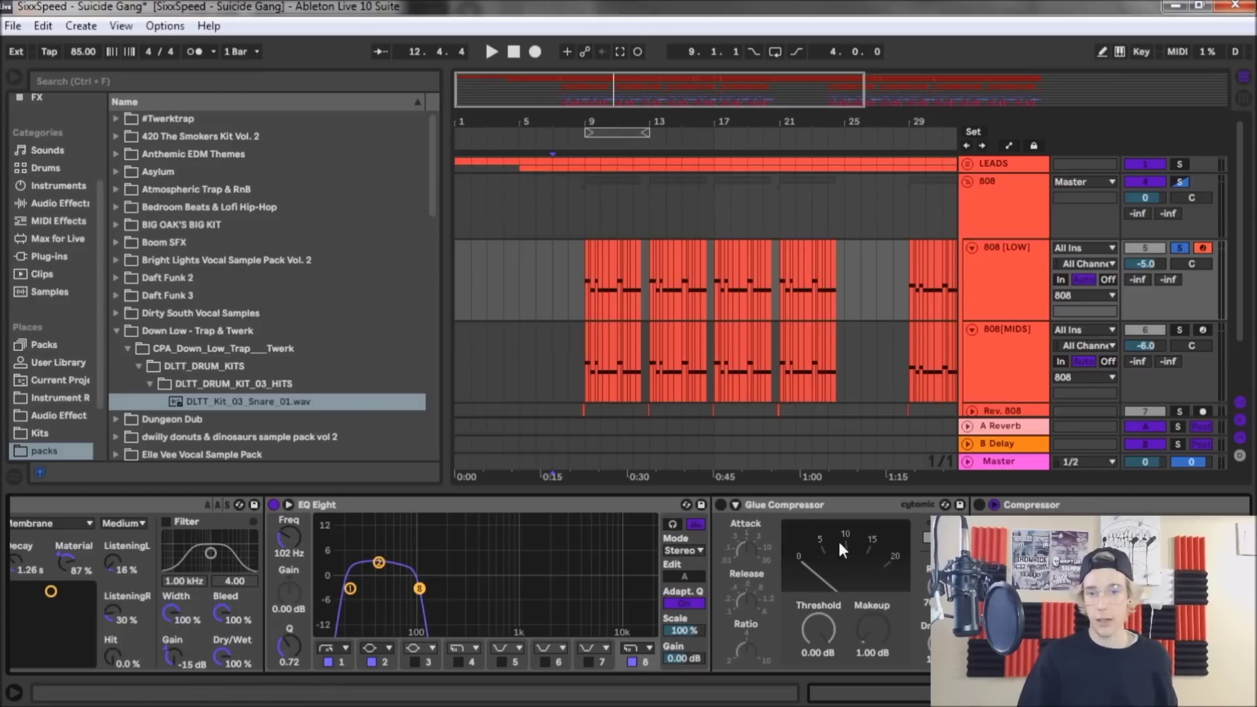
Enable the Glue Compressor and the second Compressor with its sidechain ducking under Kick 1
{"action": "left_click", "coordinate": [716, 506]}
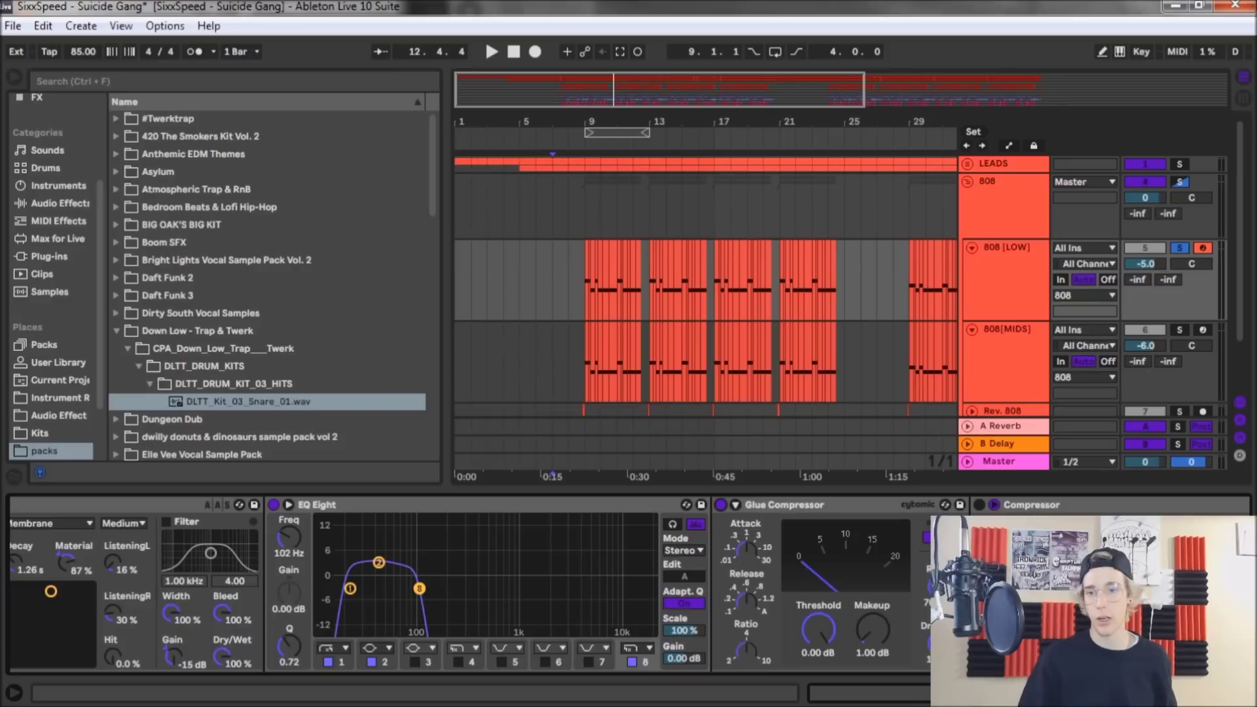
{"action": "scroll", "coordinate": [628, 582], "scroll_direction": "right", "scroll_amount": 5}
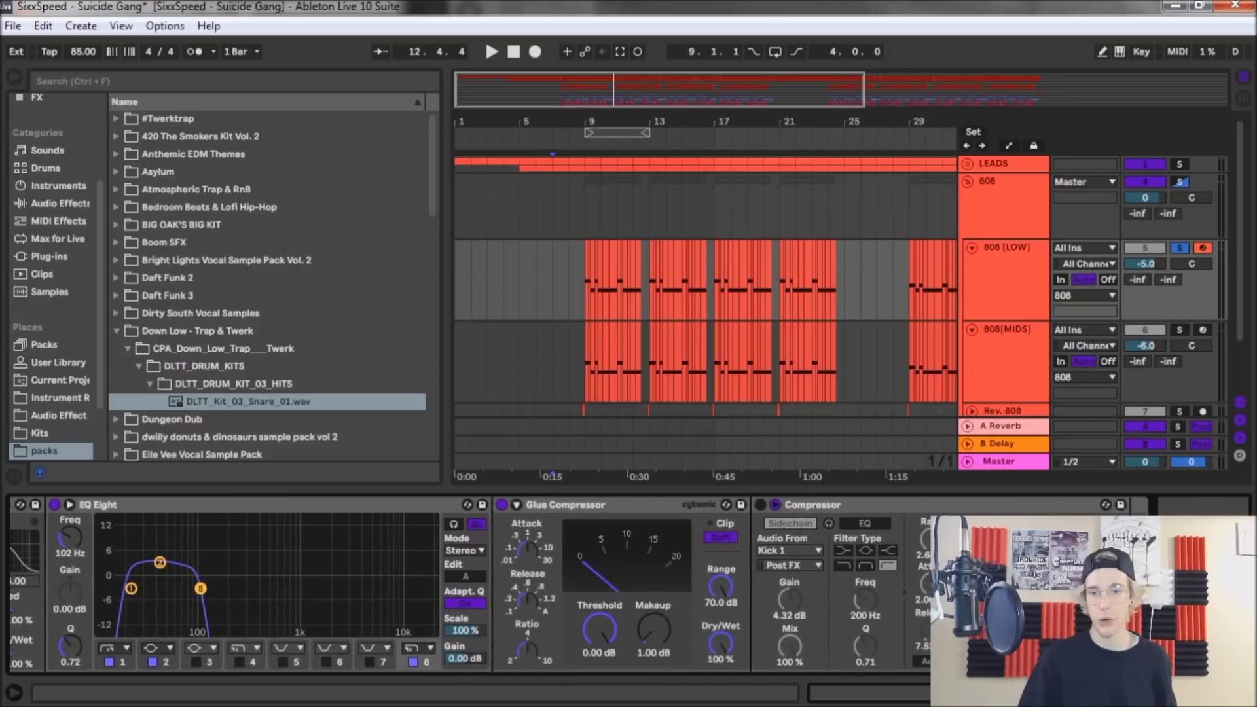
{"action": "left_click", "coordinate": [760, 504]}
{"action": "left_click", "coordinate": [804, 523]}
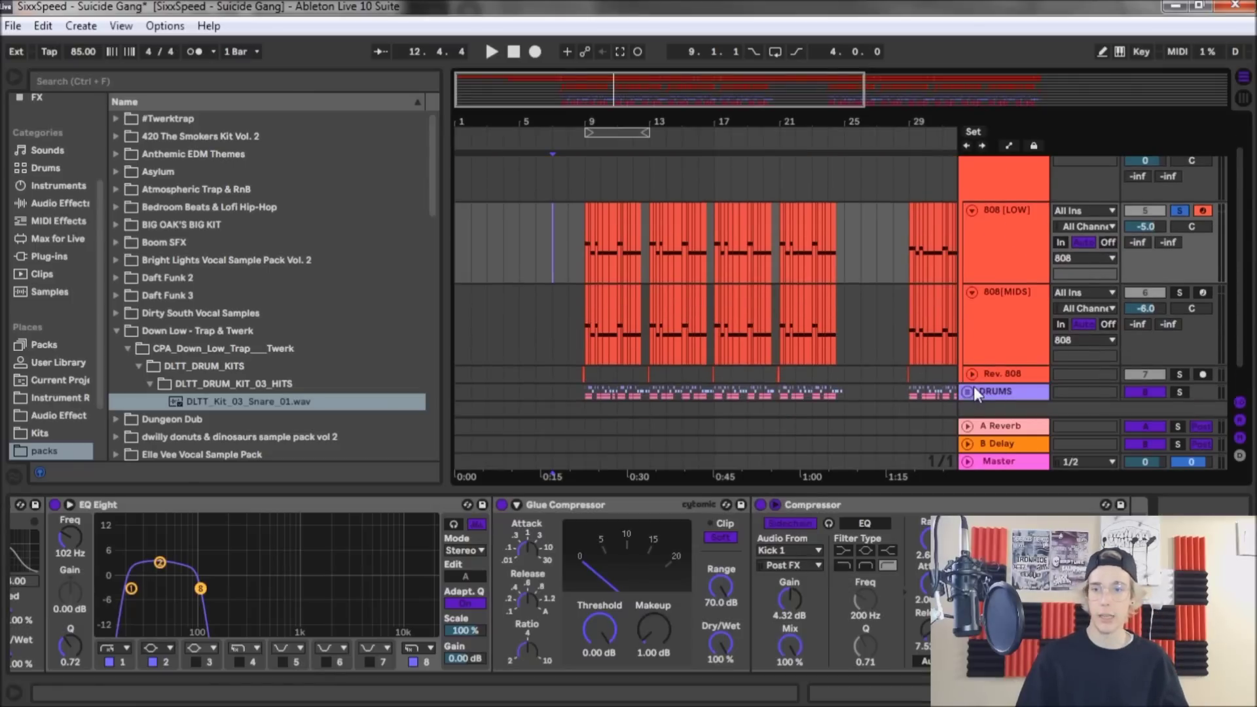
{"action": "scroll", "coordinate": [973, 386], "scroll_direction": "down", "scroll_amount": 2}
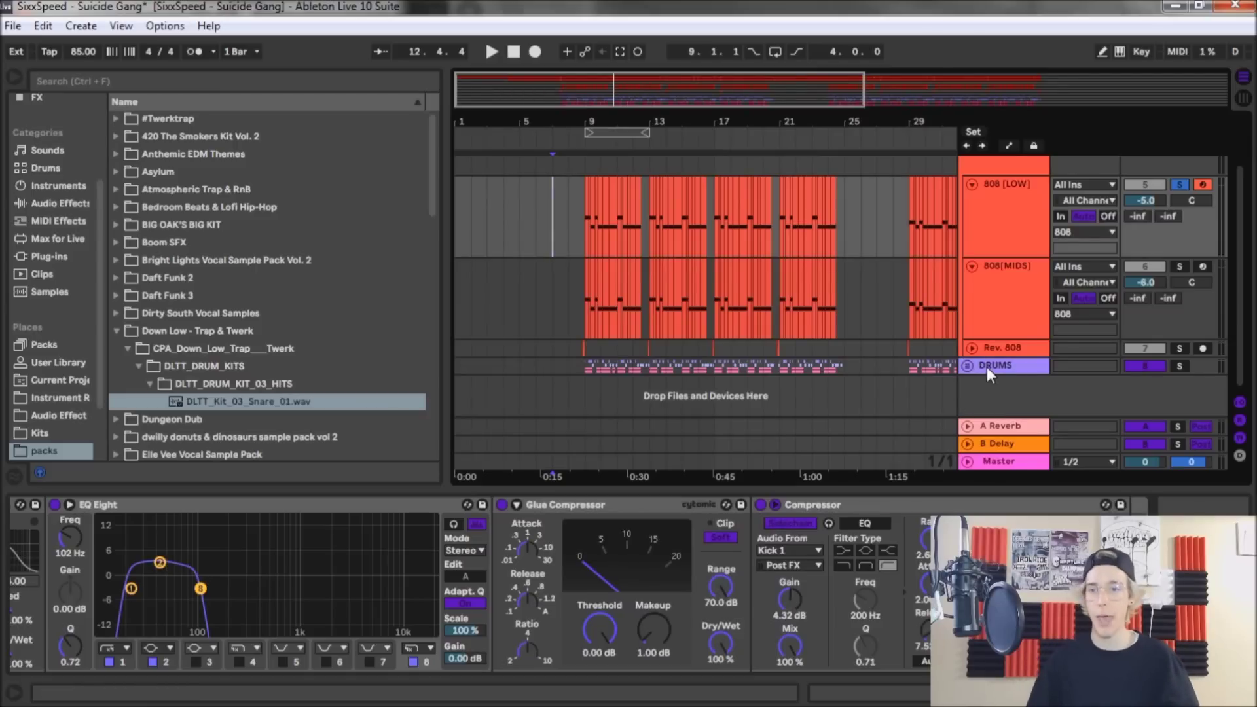
{"action": "scroll", "coordinate": [977, 351], "scroll_direction": "up", "scroll_amount": 2}
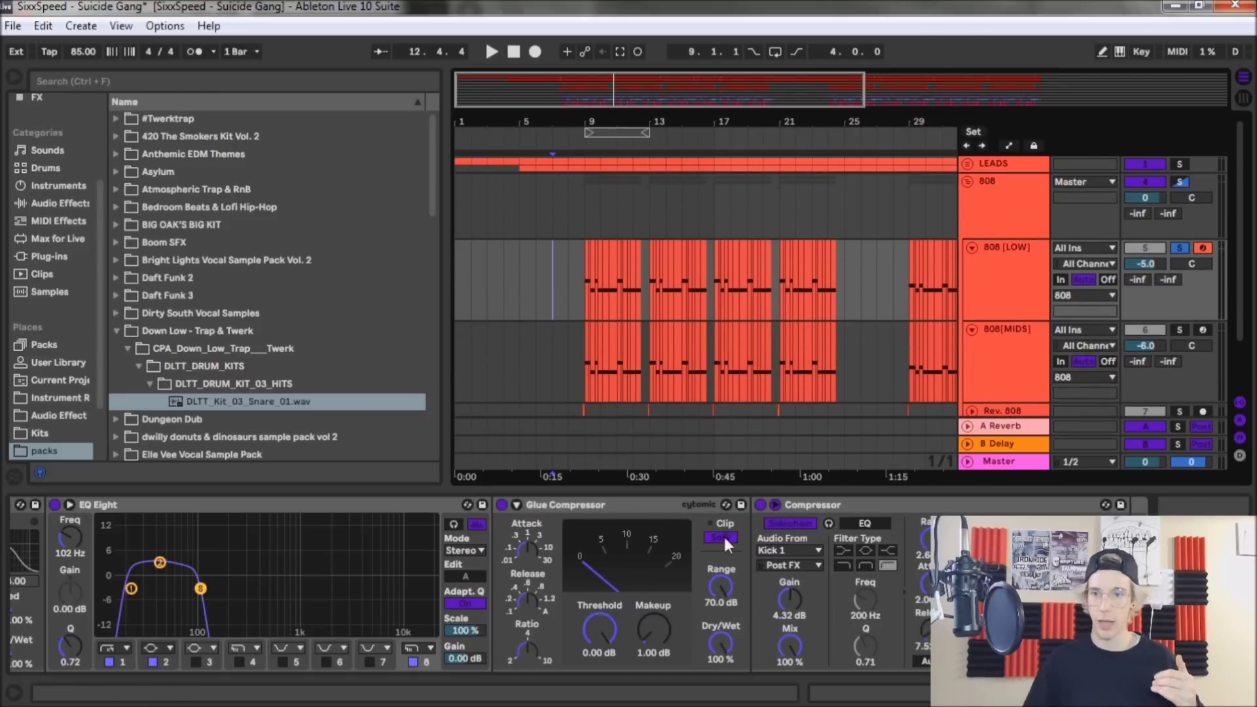
Select the 808 [LOW] track and return focus to the arrangement
{"action": "left_click", "coordinate": [1037, 271]}
{"action": "scroll", "coordinate": [994, 380], "scroll_direction": "down", "scroll_amount": 2}
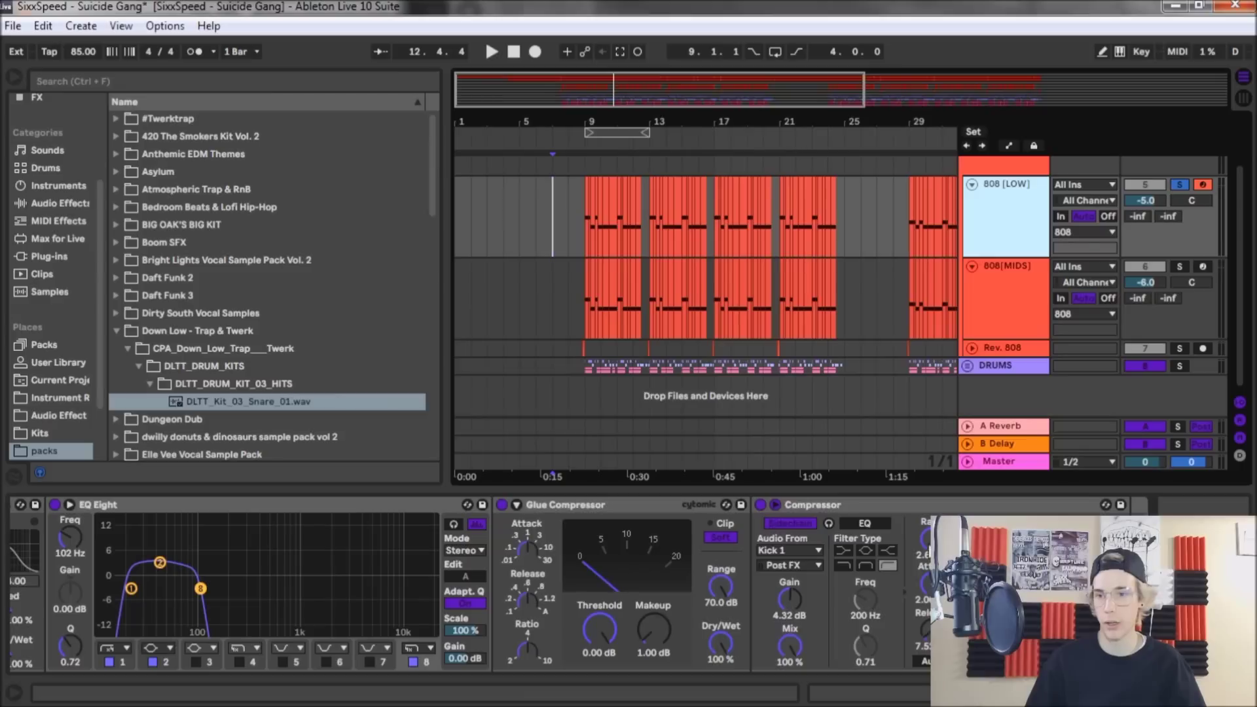
{"action": "left_click", "coordinate": [928, 554]}
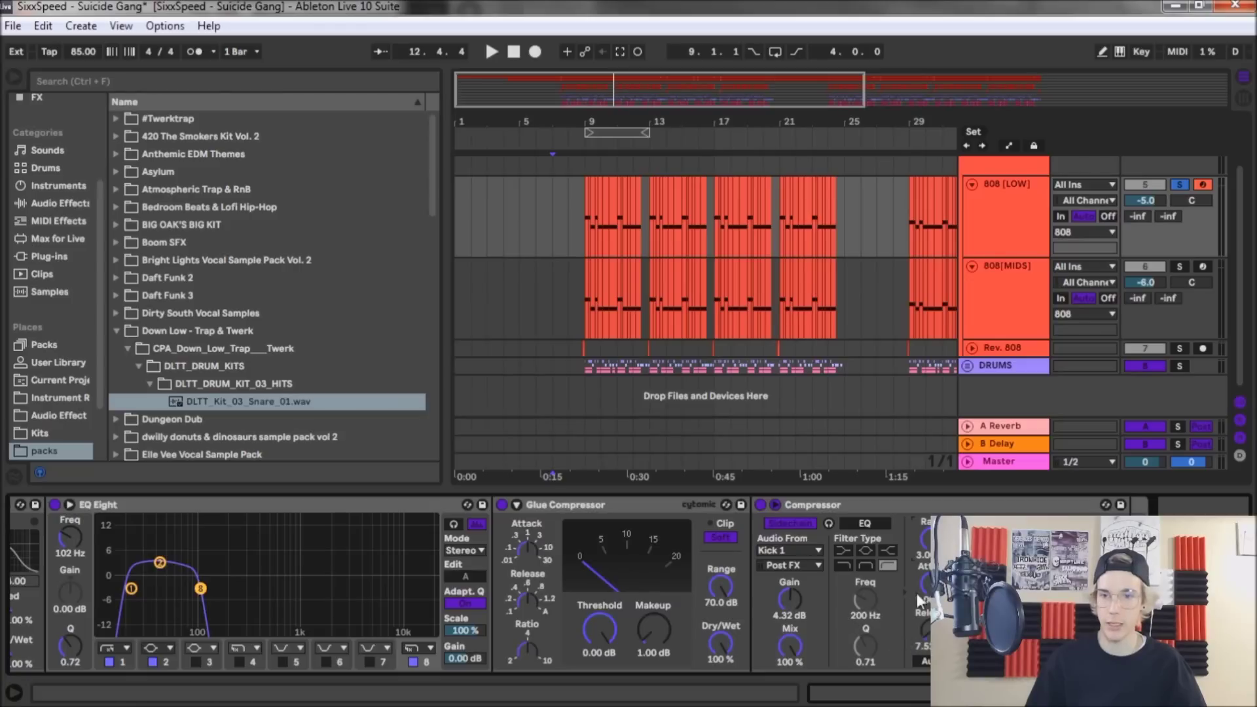
Confirm the Compressor's sidechain Audio From source stays Kick 1
{"action": "left_click", "coordinate": [787, 551]}
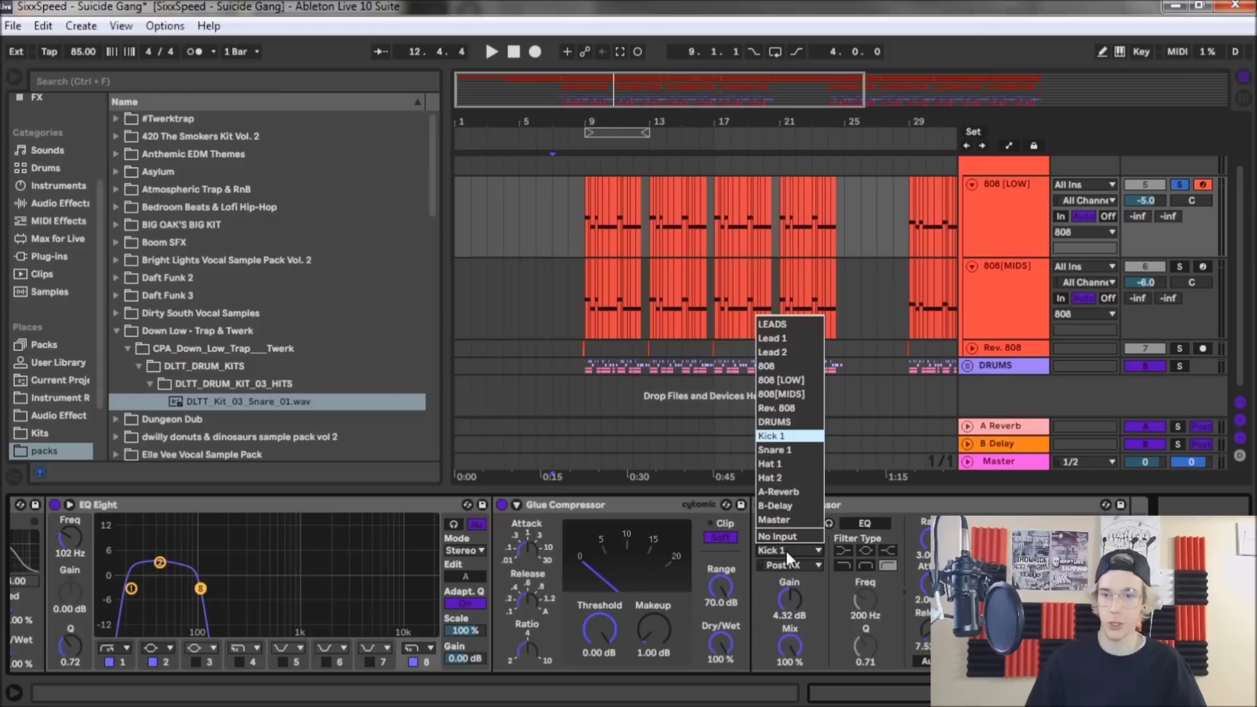
{"action": "left_click", "coordinate": [769, 438]}
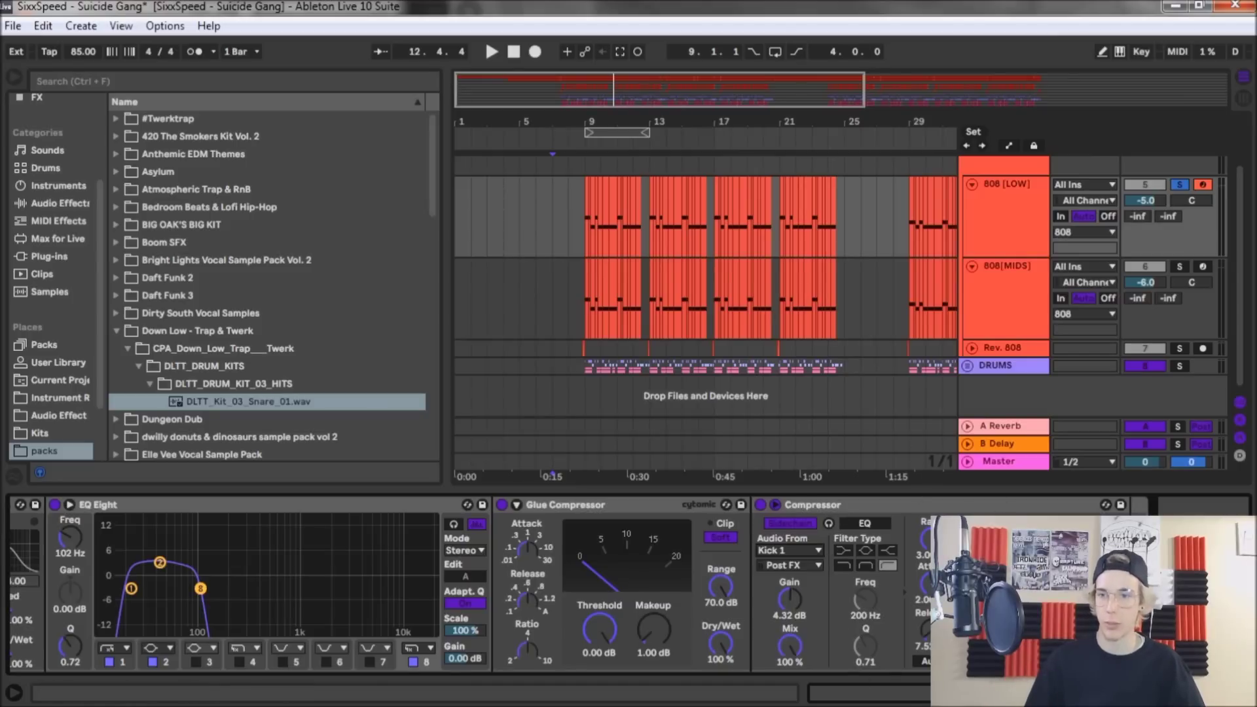
{"action": "scroll", "coordinate": [629, 582], "scroll_direction": "left", "scroll_amount": 10}
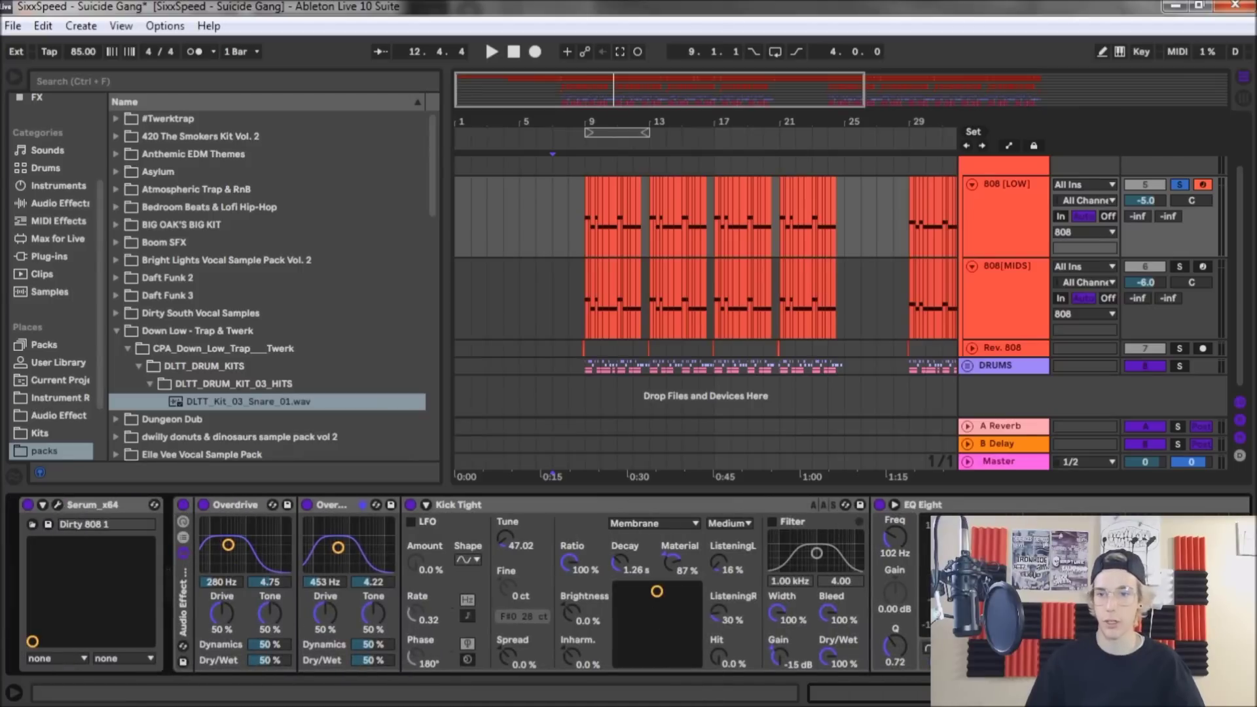
{"action": "scroll", "coordinate": [526, 575], "scroll_direction": "right", "scroll_amount": 10}
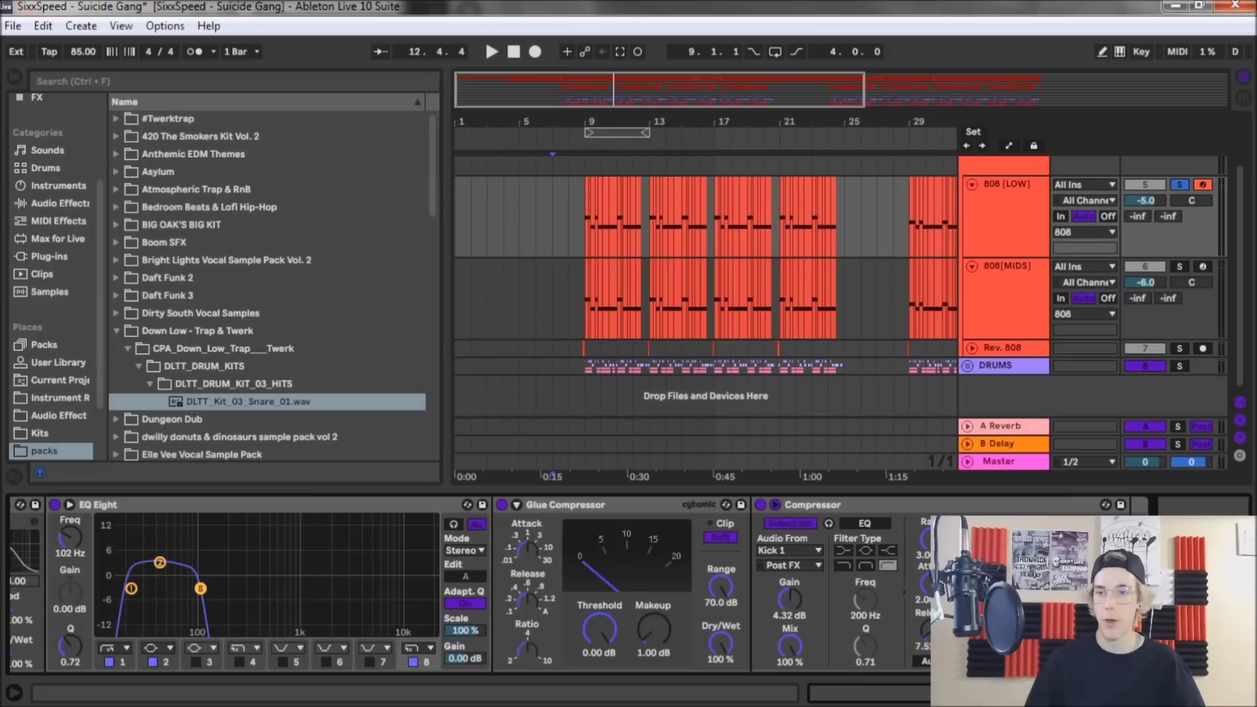
{"action": "scroll", "coordinate": [527, 583], "scroll_direction": "left", "scroll_amount": 10}
{"action": "scroll", "coordinate": [527, 582], "scroll_direction": "right", "scroll_amount": 10}
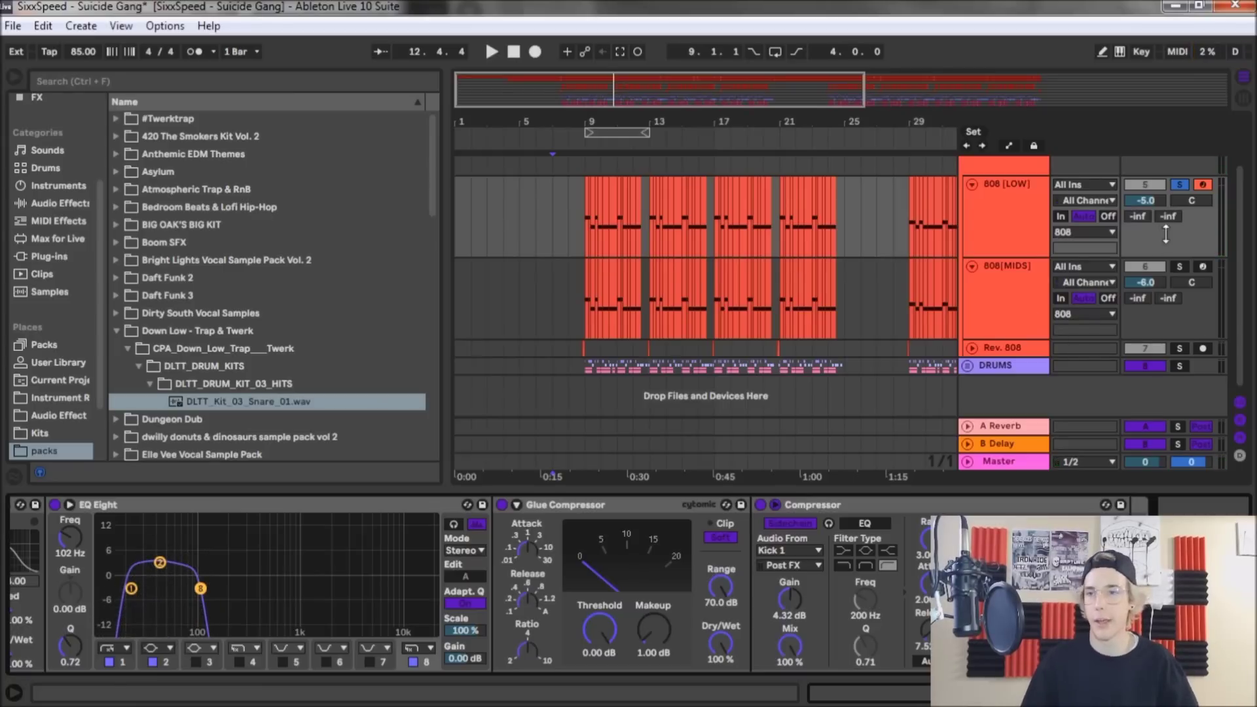
Move Solo from 808 [LOW] to 808[MIDS] and show the 808[MIDS] device chain
{"action": "left_click", "coordinate": [1059, 190]}
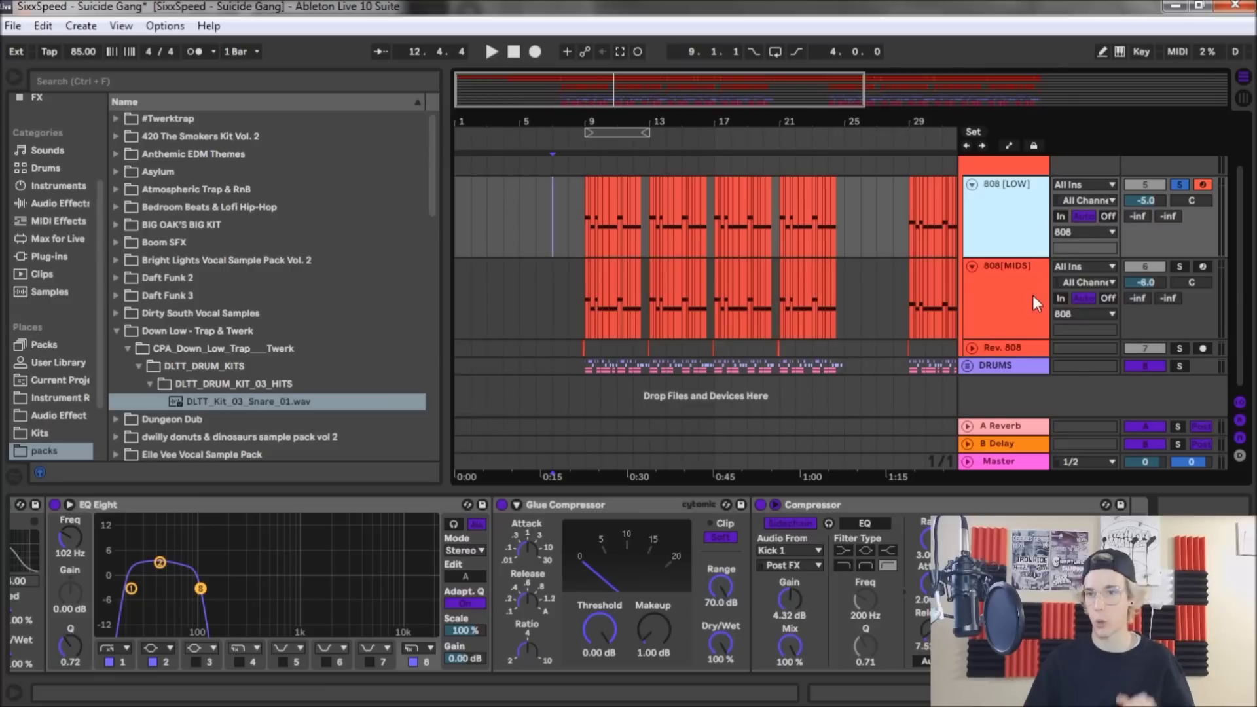
{"action": "left_click", "coordinate": [1185, 266]}
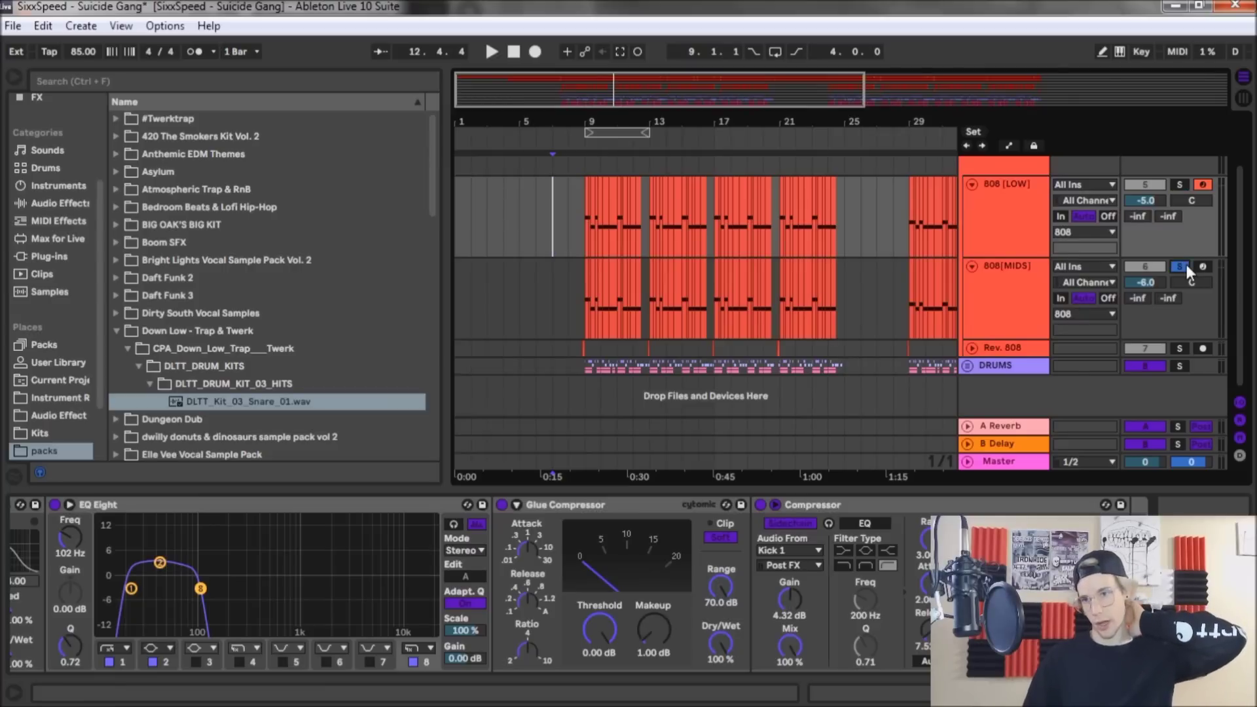
{"action": "left_click", "coordinate": [1004, 203]}
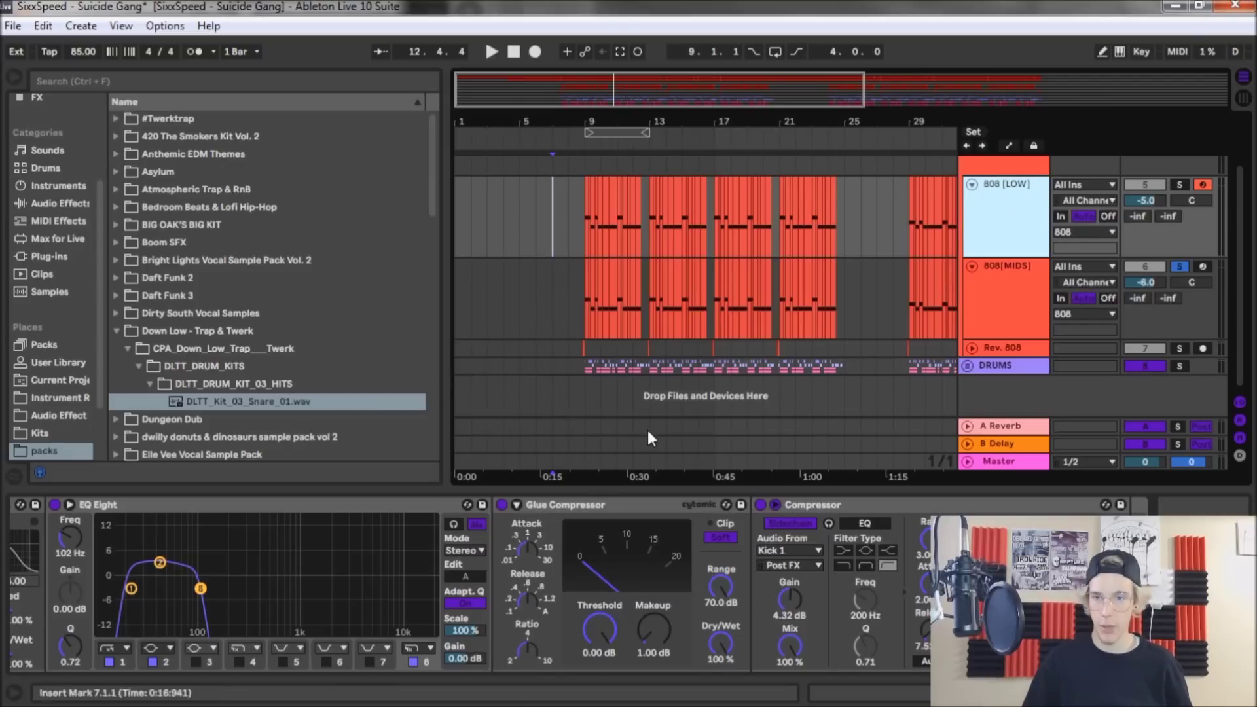
{"action": "left_click", "coordinate": [992, 292]}
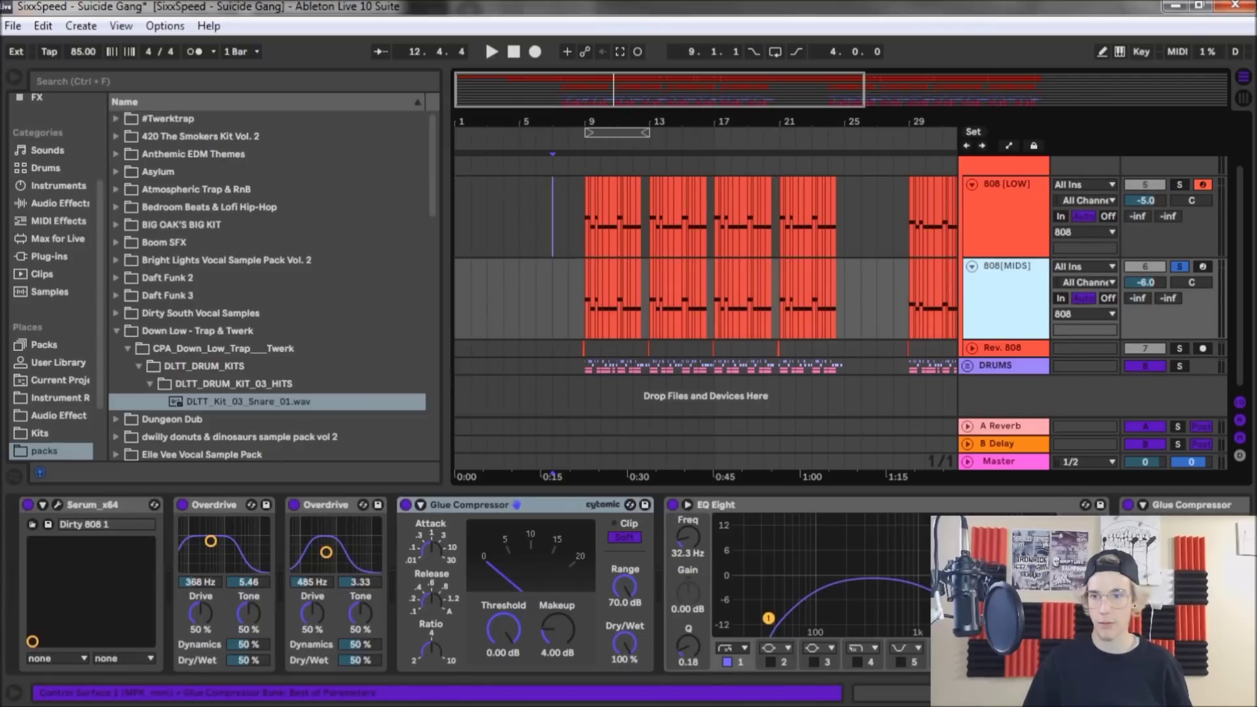
Select the first Overdrive and then the whole effect rack on the 808[MIDS] chain
{"action": "left_click", "coordinate": [227, 506]}
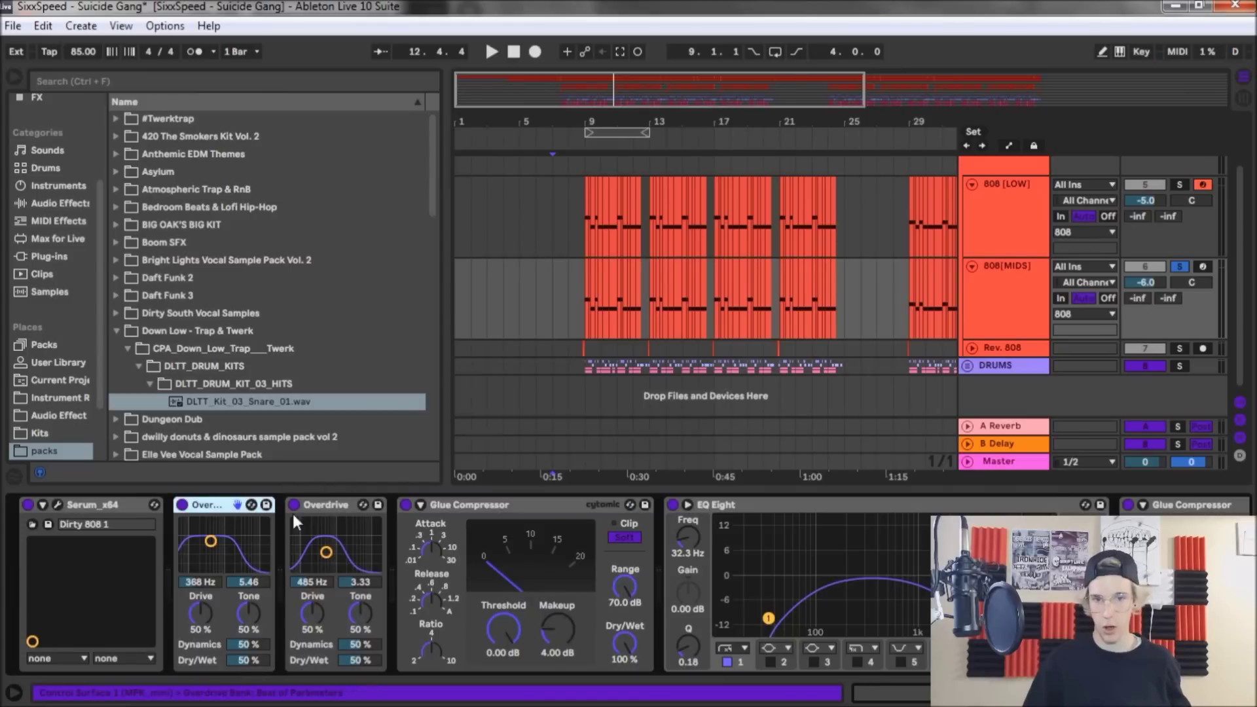
{"action": "scroll", "coordinate": [654, 589], "scroll_direction": "right", "scroll_amount": 5}
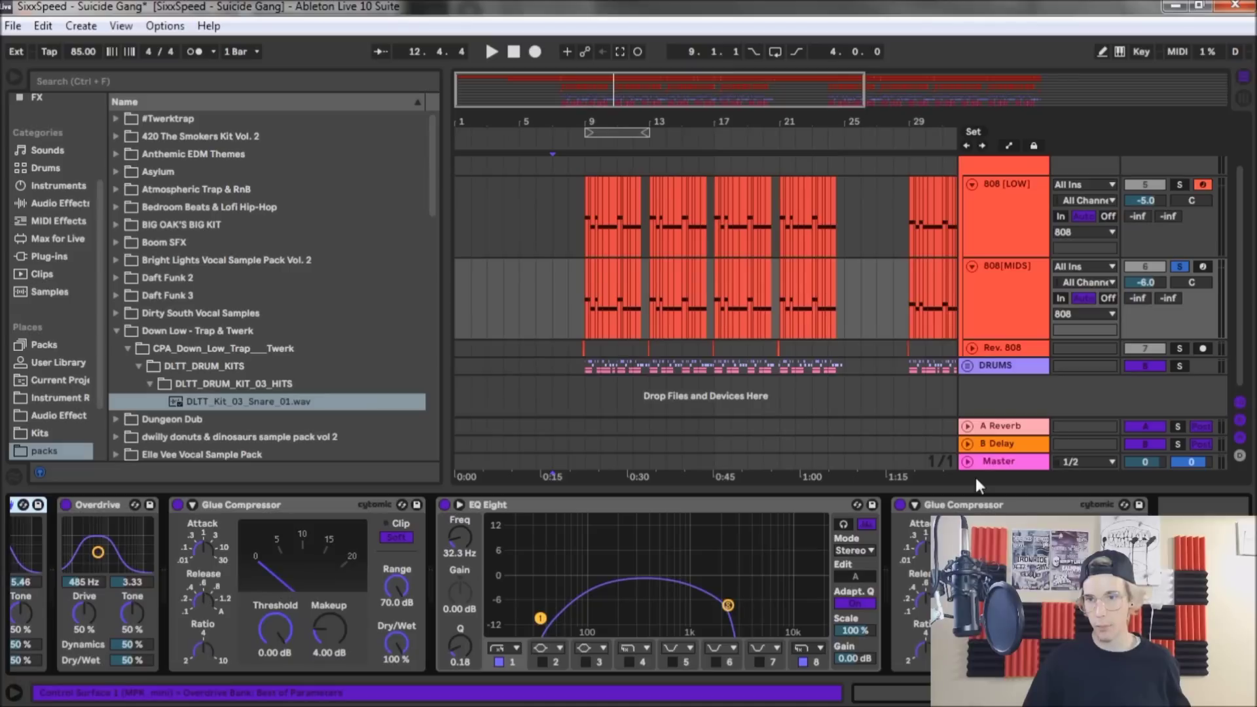
{"action": "left_click", "coordinate": [995, 501]}
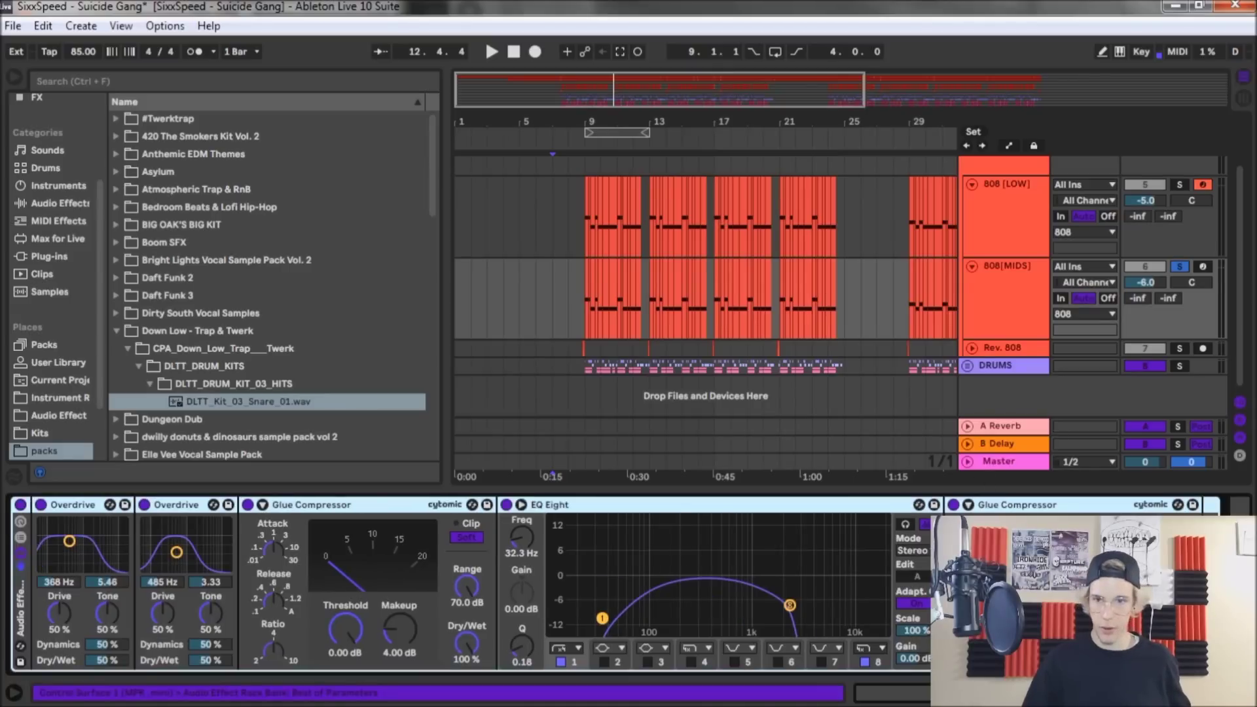
{"action": "scroll", "coordinate": [524, 582], "scroll_direction": "left", "scroll_amount": 3}
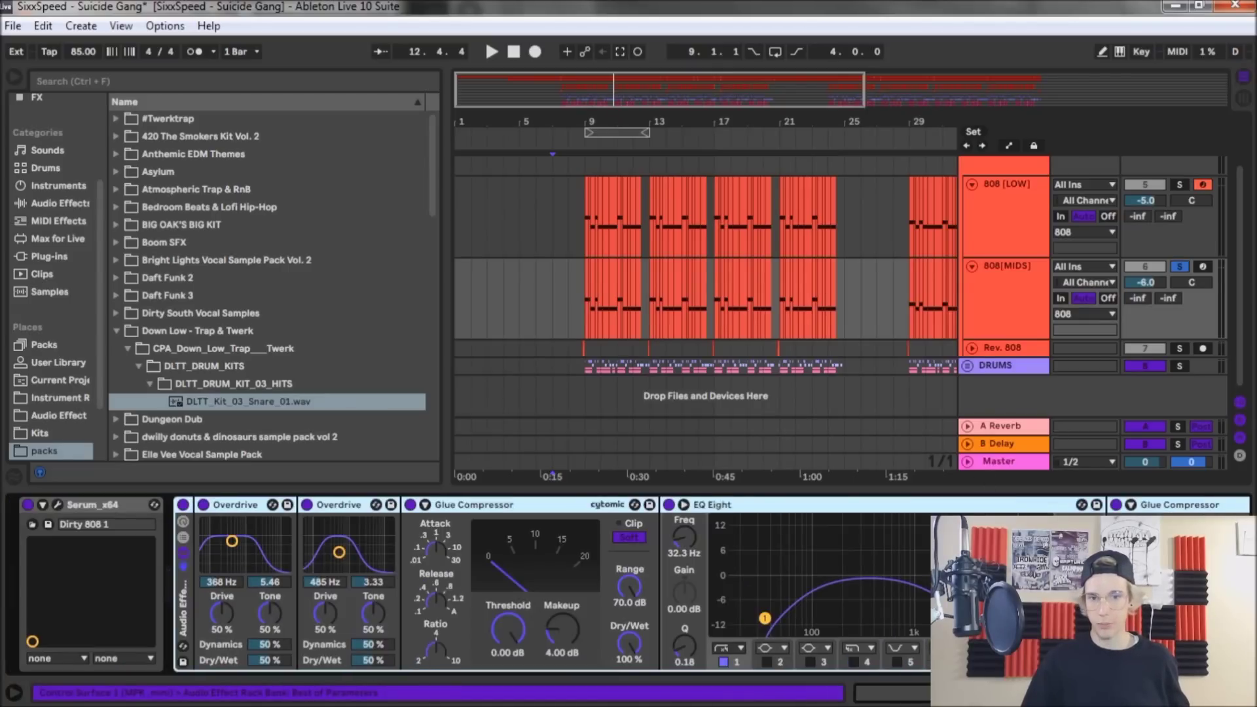
Compare with the 808 [LOW] chain, then return focus to the 808[MIDS] device chain
{"action": "left_click", "coordinate": [1011, 211]}
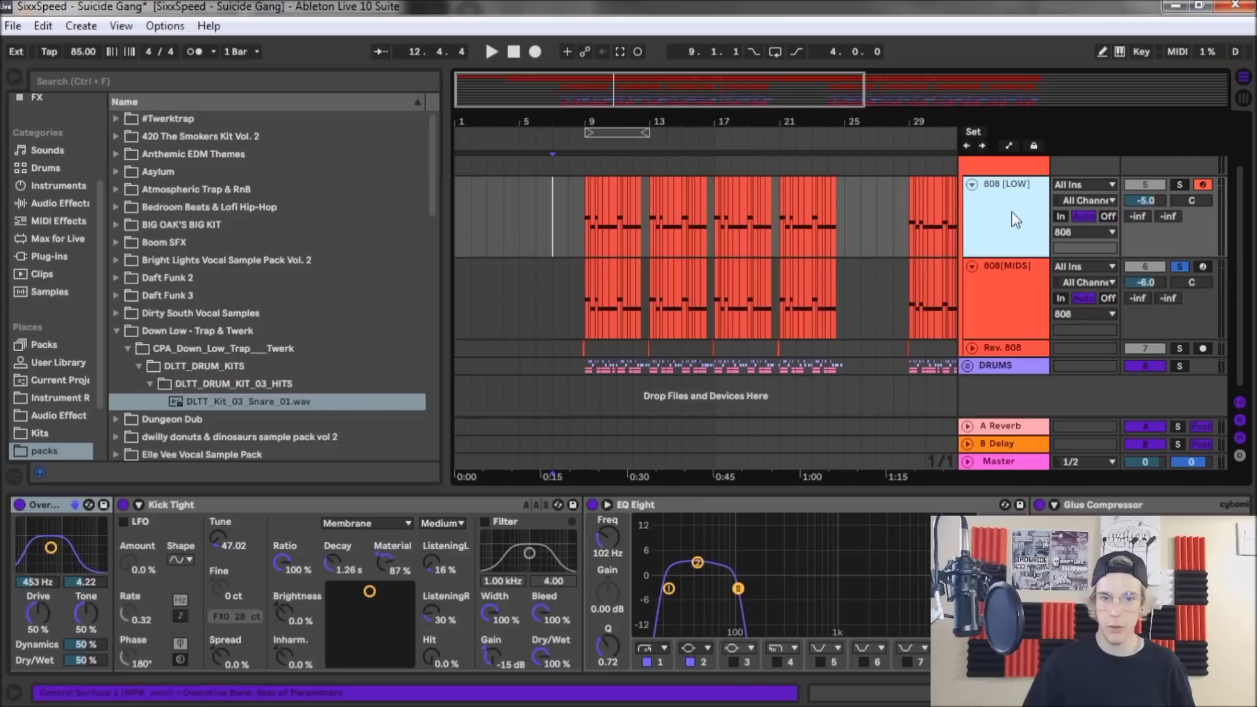
{"action": "left_click", "coordinate": [929, 301]}
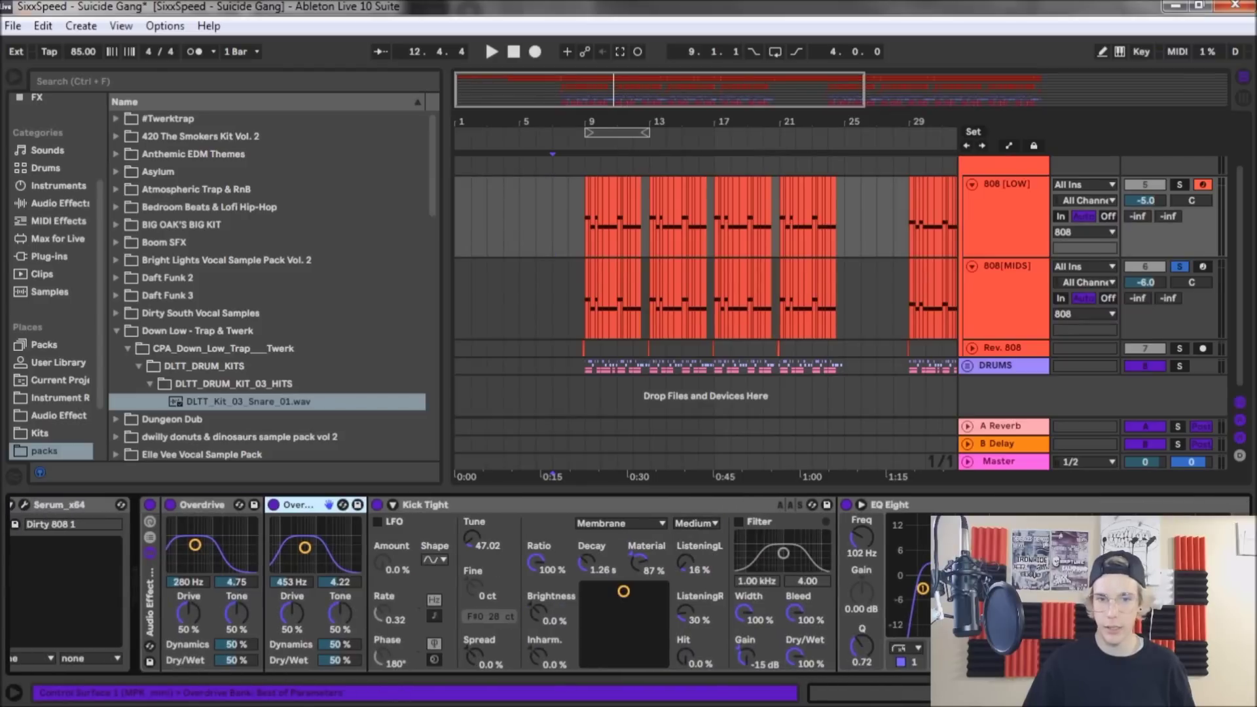
{"action": "left_click", "coordinate": [1003, 282]}
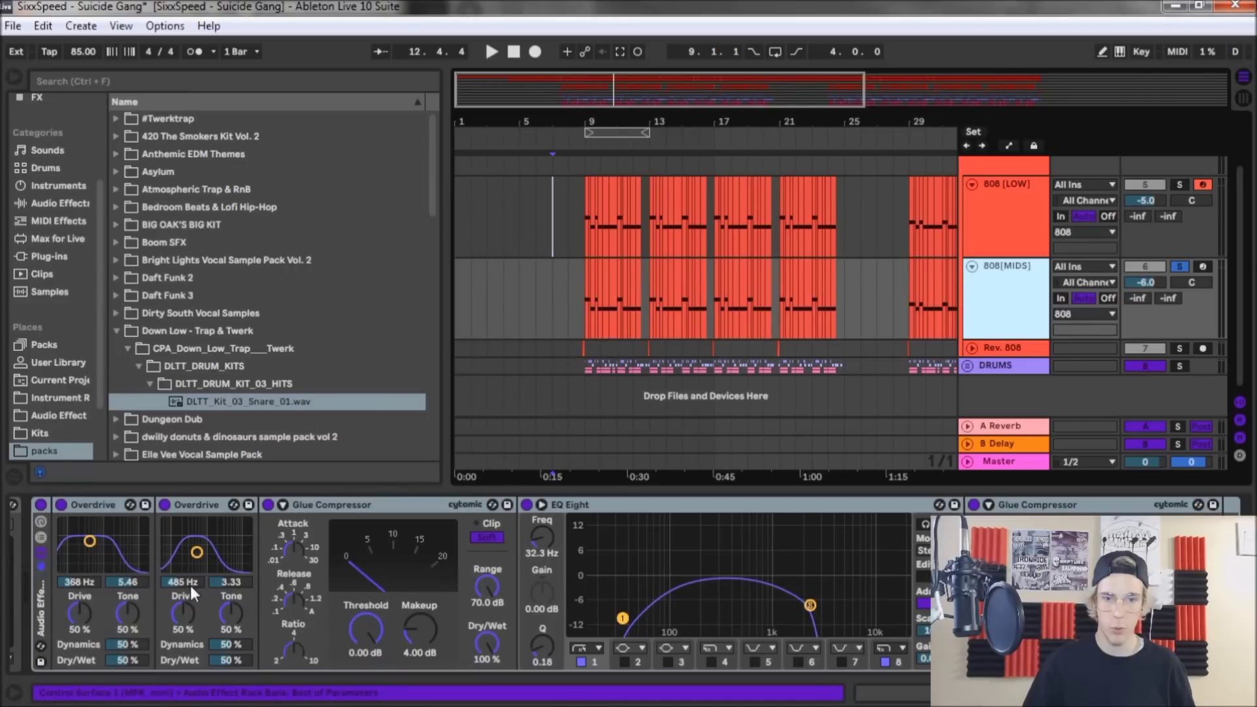
{"action": "left_click", "coordinate": [228, 585]}
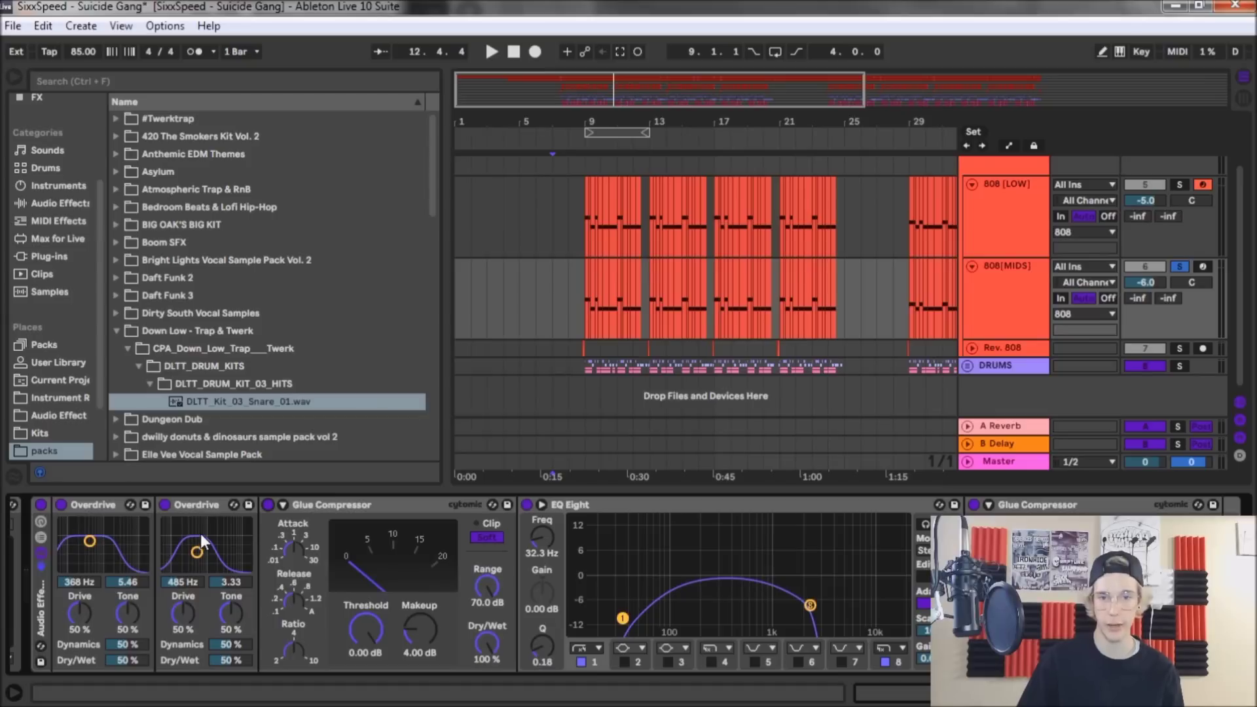
{"action": "left_click", "coordinate": [355, 505]}
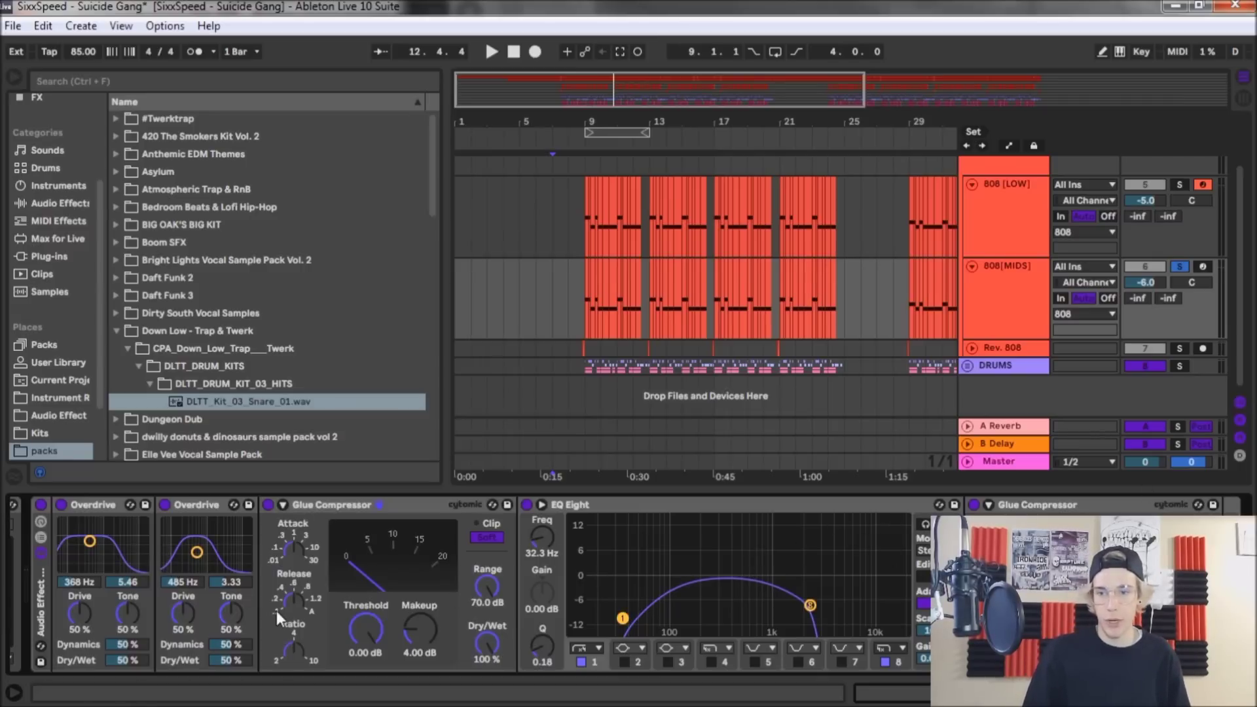
{"action": "scroll", "coordinate": [276, 611], "scroll_direction": "right", "scroll_amount": 2}
{"action": "scroll", "coordinate": [458, 589], "scroll_direction": "left", "scroll_amount": 5}
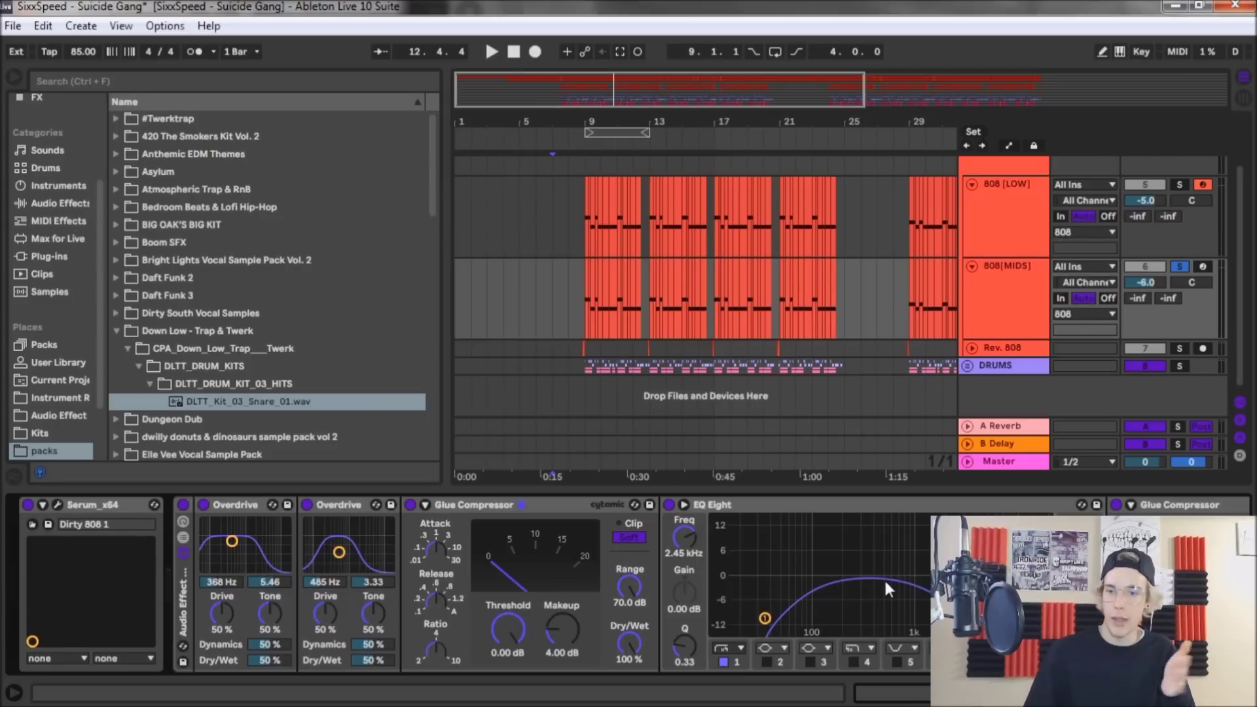
{"action": "left_click", "coordinate": [1203, 267]}
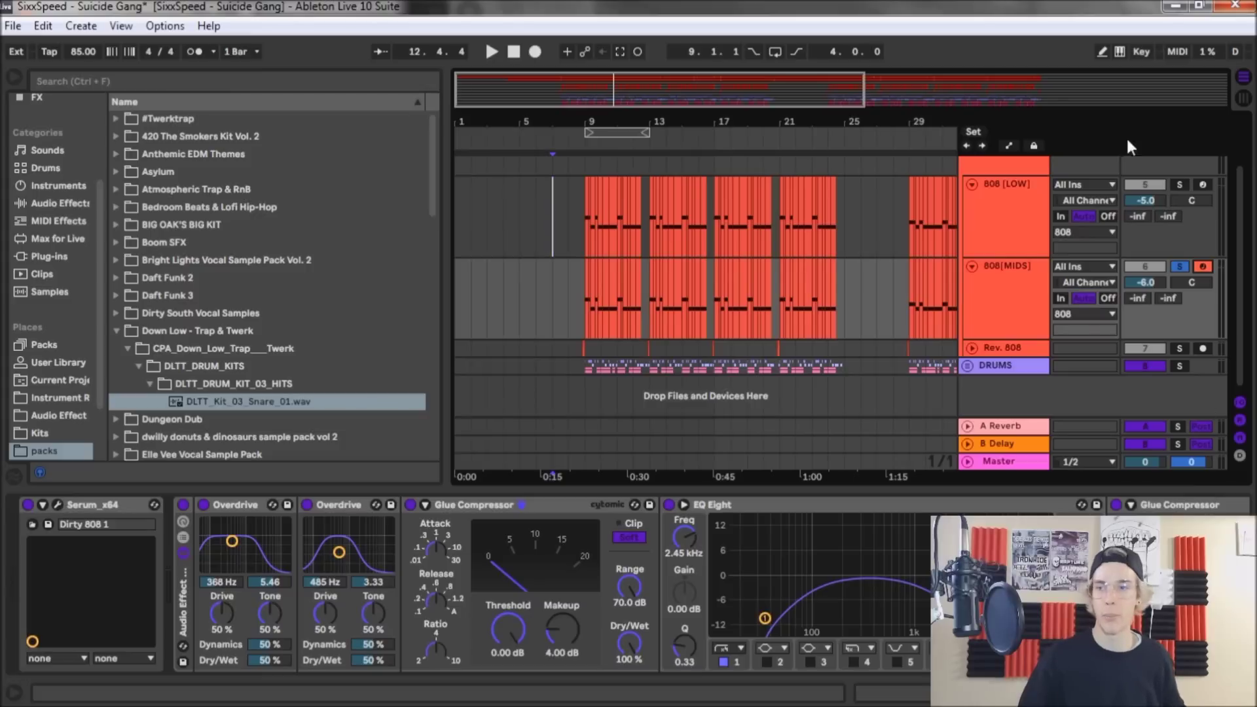
Solo and arm 808 [LOW], undo a trial 1.75 kHz Overdrive change, and collapse the Down Low folder
{"action": "left_click", "coordinate": [1180, 185]}
{"action": "left_click", "coordinate": [1202, 184]}
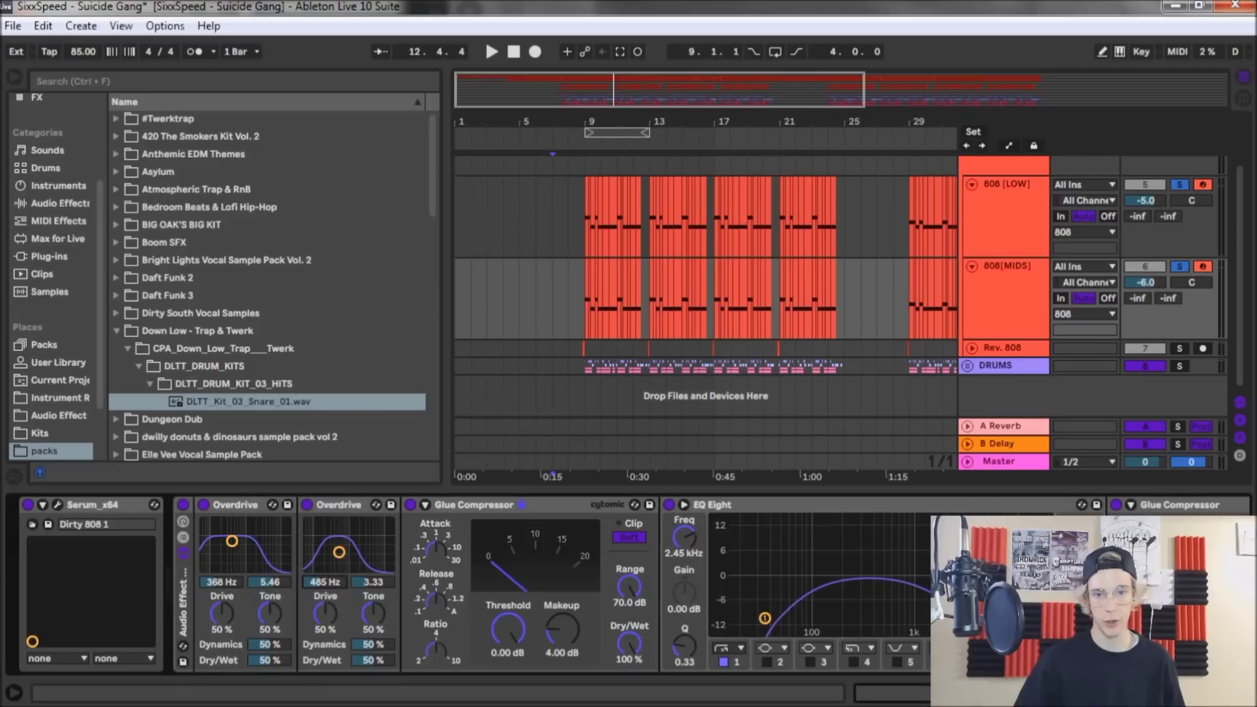
{"action": "left_click_drag", "start_coordinate": [328, 583], "coordinate": [328, 543]}
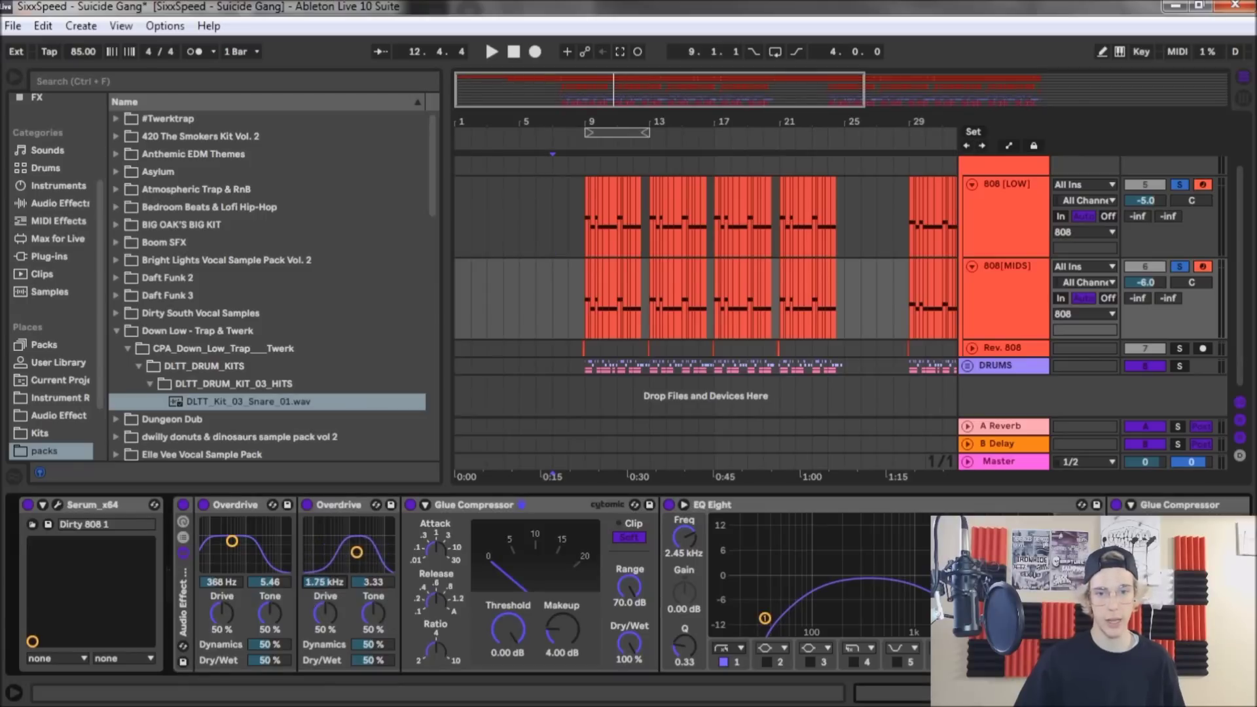
{"action": "key", "text": "ctrl+z"}
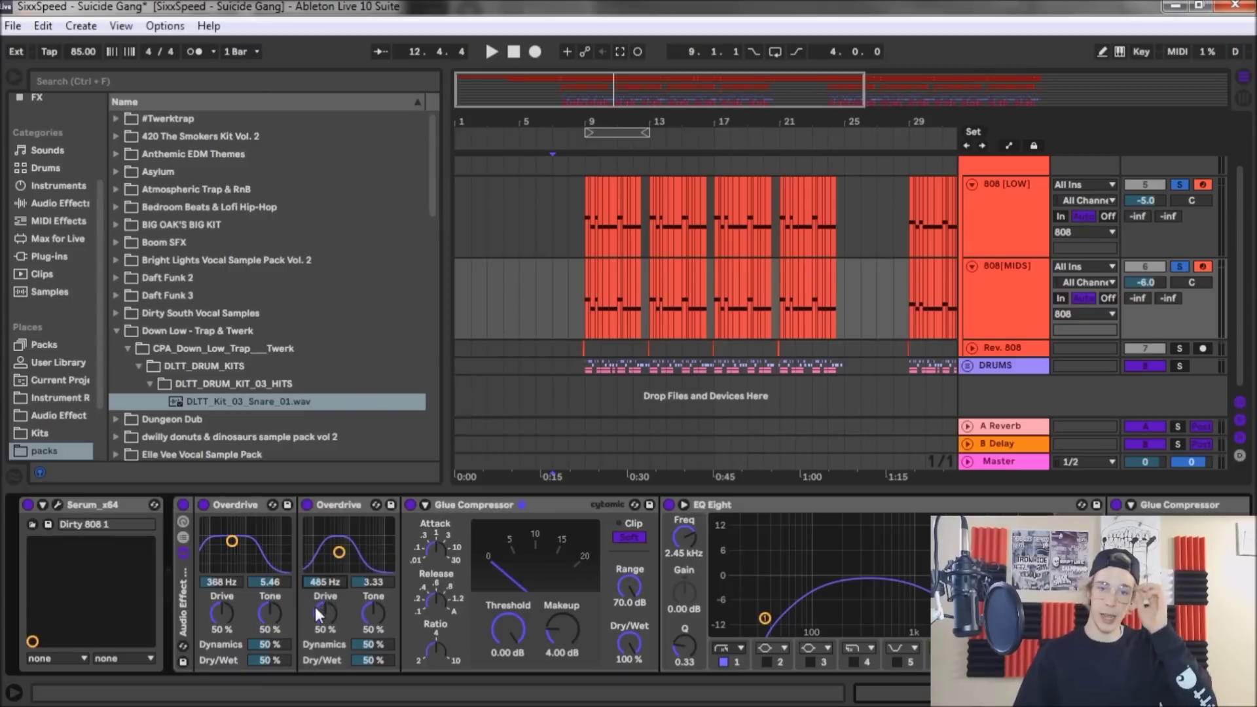
{"action": "left_click", "coordinate": [118, 331]}
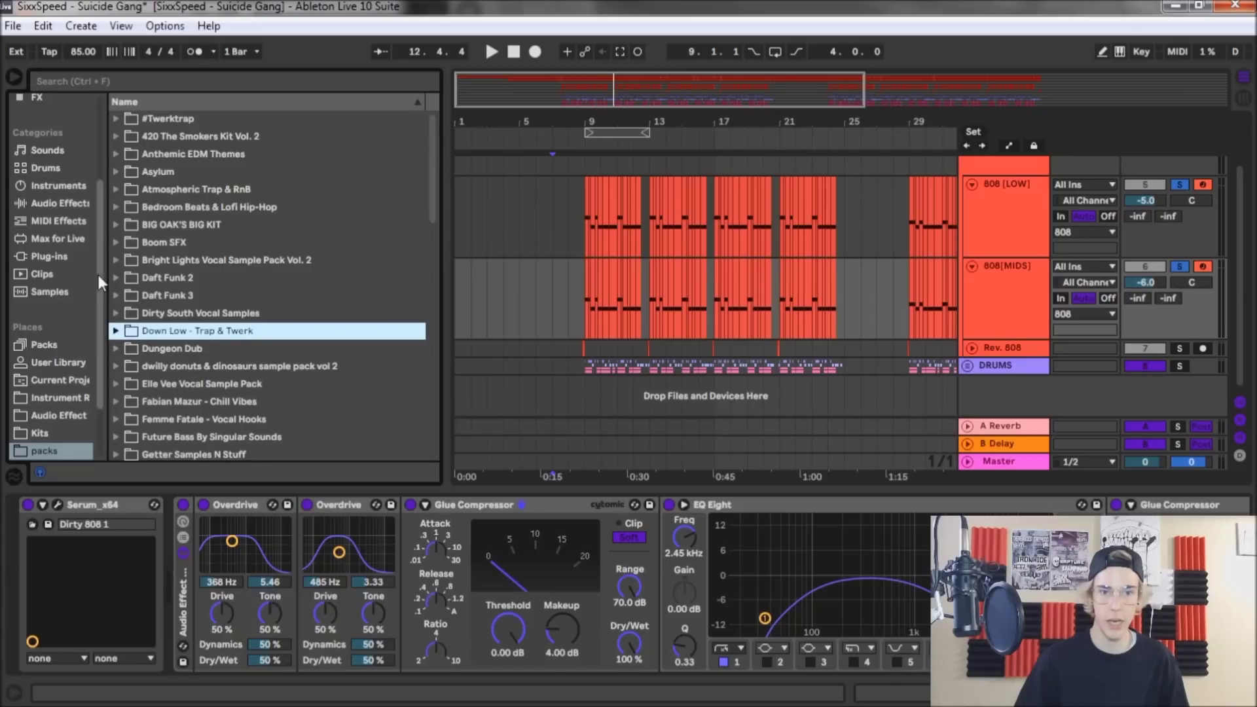
Browse the Audio Effects list, selecting Redux, then fold the 808[MIDS] track to one row
{"action": "left_click", "coordinate": [50, 203]}
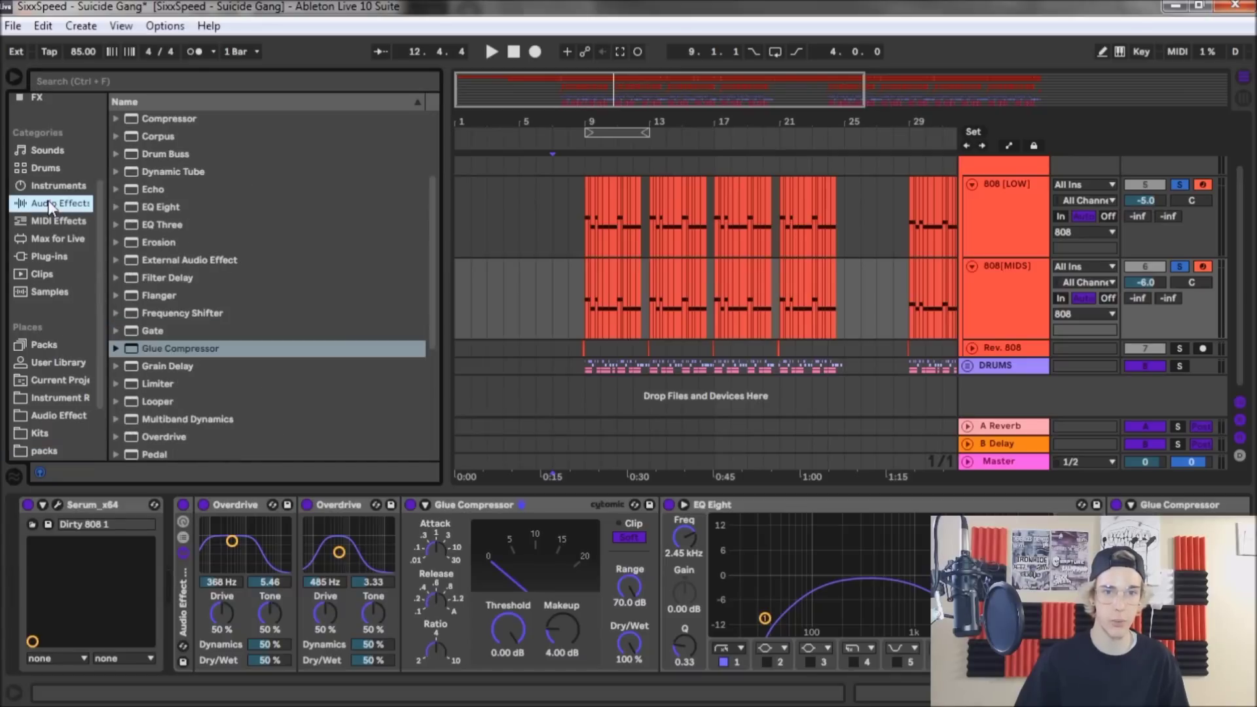
{"action": "scroll", "coordinate": [186, 324], "scroll_direction": "down", "scroll_amount": 1}
{"action": "scroll", "coordinate": [189, 368], "scroll_direction": "down", "scroll_amount": 5}
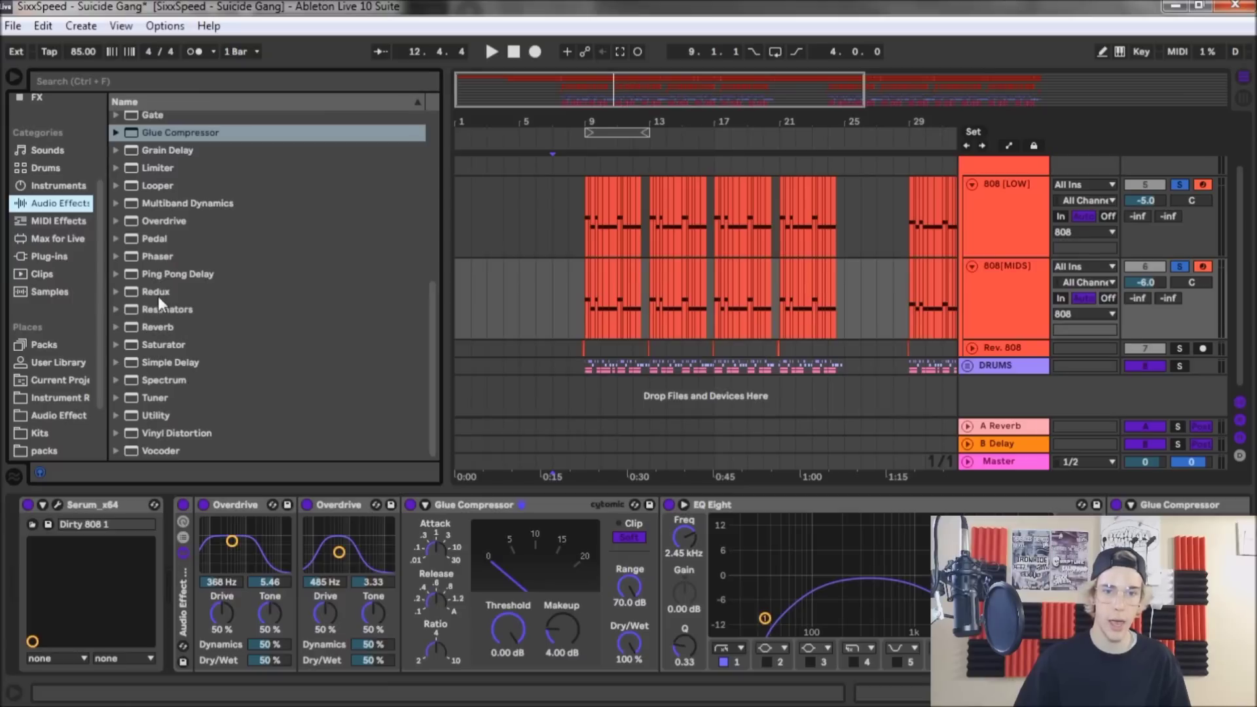
{"action": "left_click", "coordinate": [152, 293]}
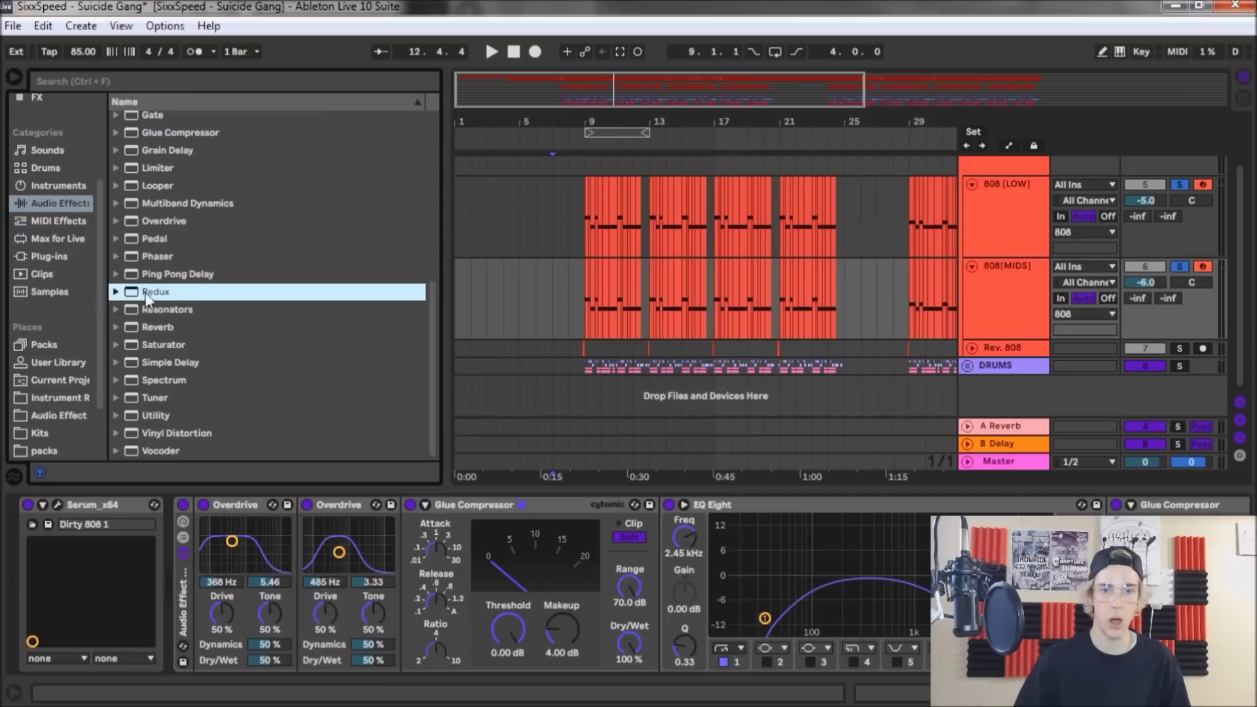
{"action": "scroll", "coordinate": [147, 301], "scroll_direction": "up", "scroll_amount": 6}
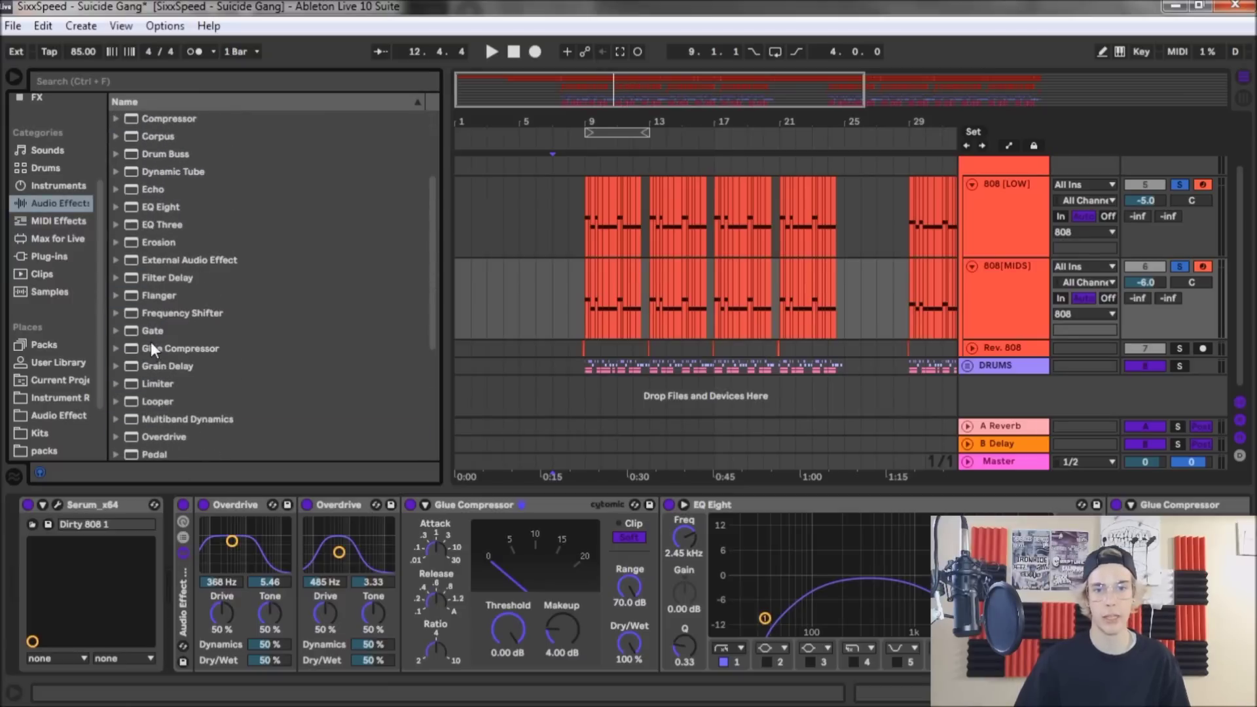
{"action": "scroll", "coordinate": [151, 343], "scroll_direction": "down", "scroll_amount": 6}
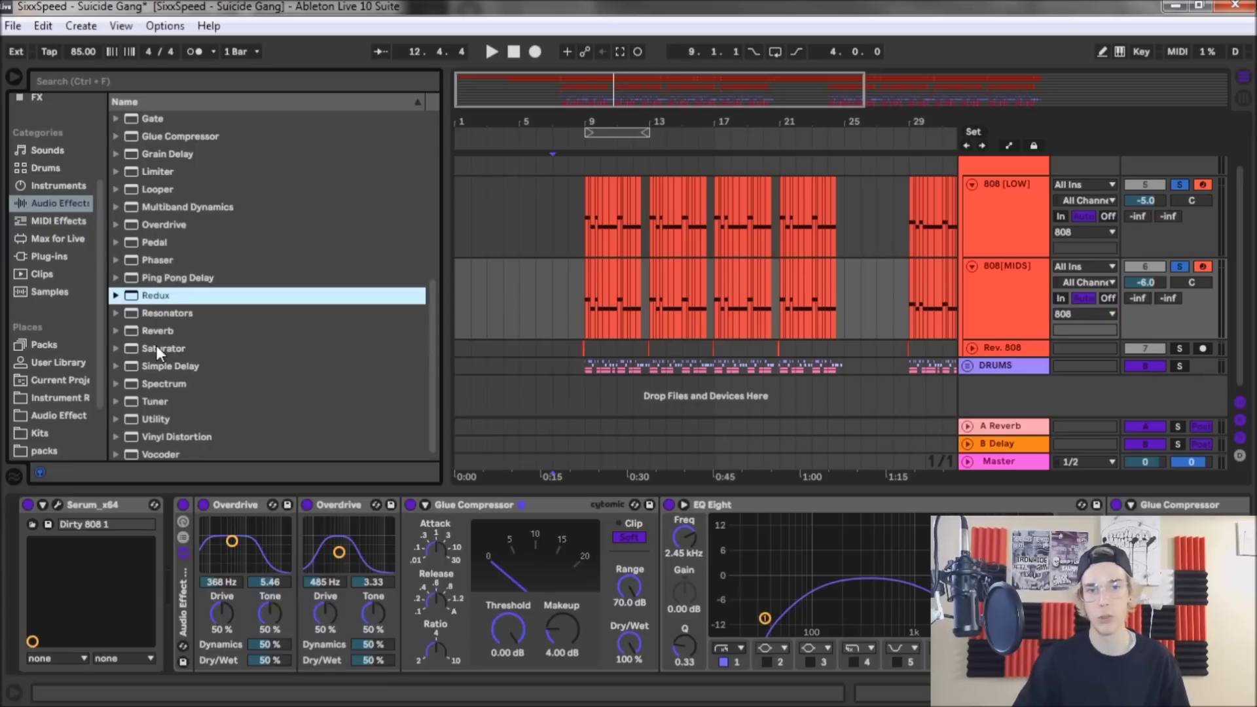
{"action": "scroll", "coordinate": [157, 353], "scroll_direction": "up", "scroll_amount": 2}
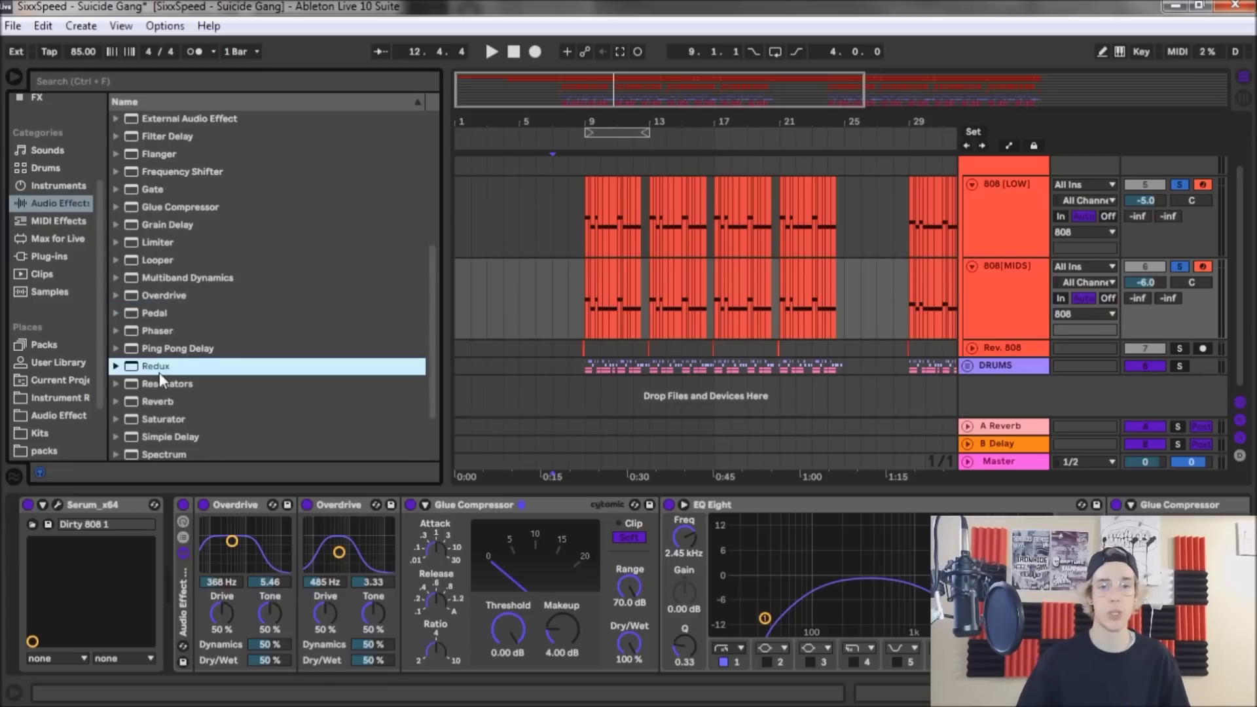
{"action": "scroll", "coordinate": [160, 372], "scroll_direction": "up", "scroll_amount": 4}
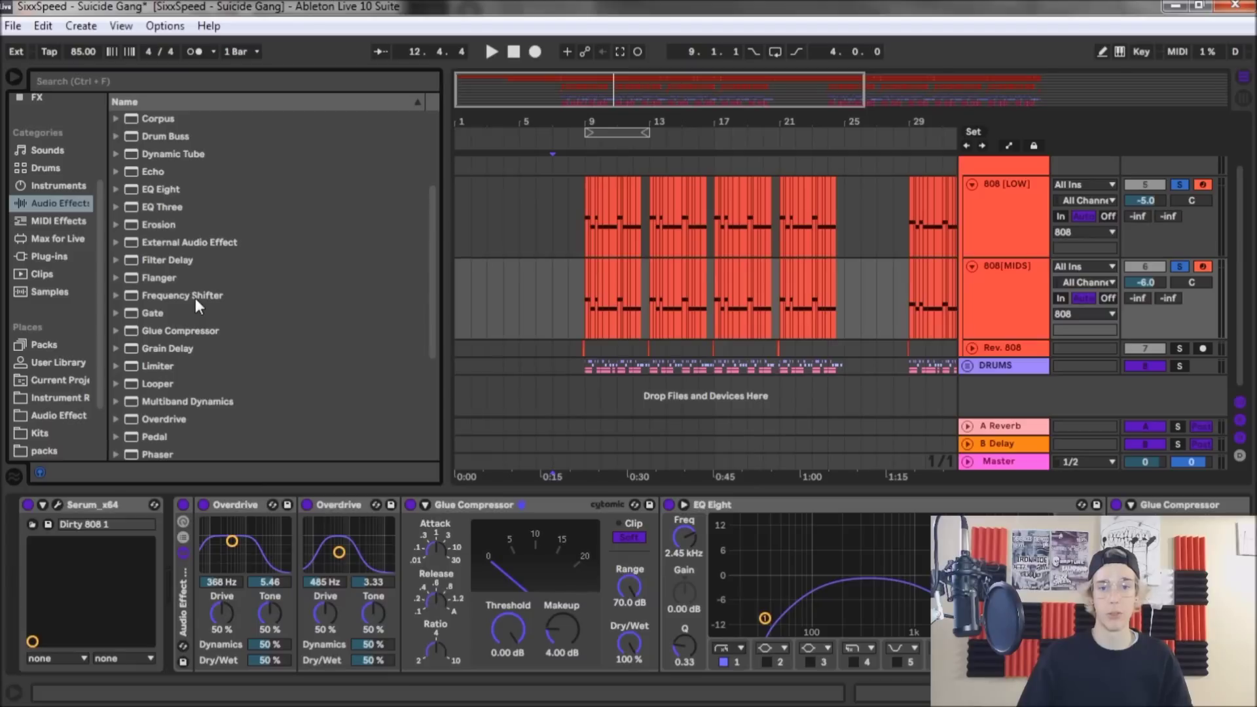
{"action": "left_click", "coordinate": [971, 264]}
Fold 808 [LOW], unsolo both 808 tracks, play from bar 7, and solo the 808 group
{"action": "left_click", "coordinate": [971, 247]}
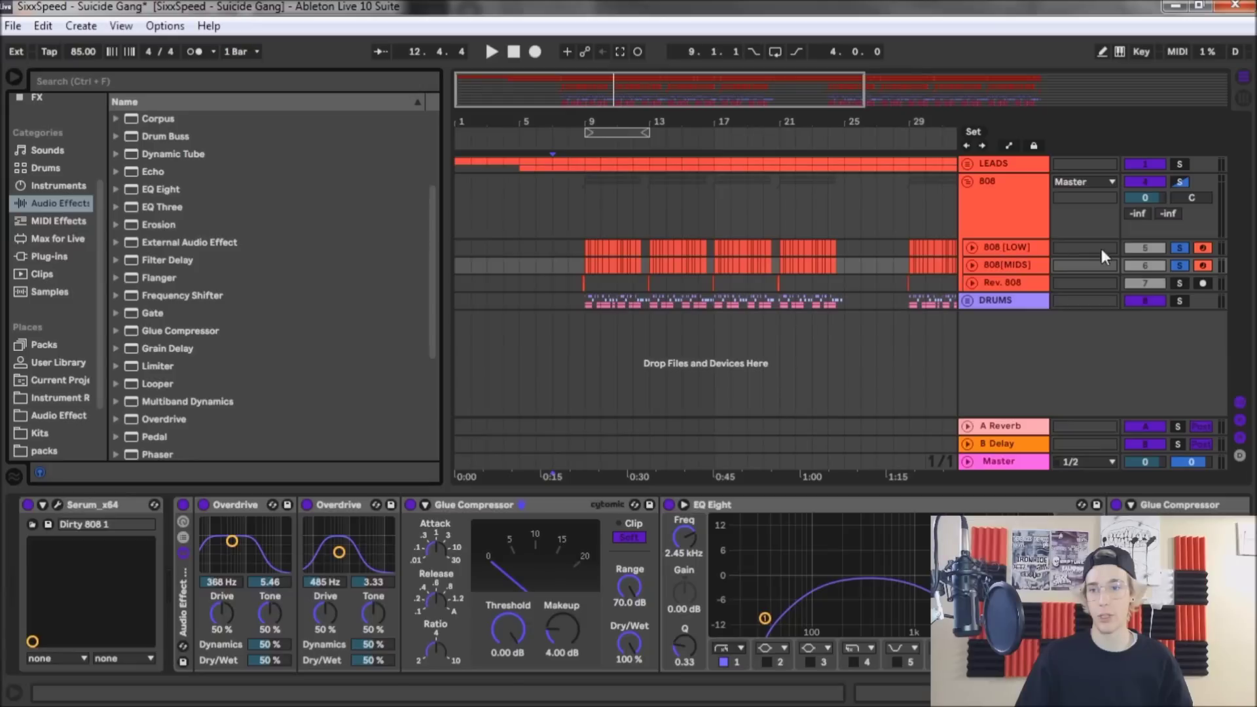
{"action": "left_click", "coordinate": [1180, 246]}
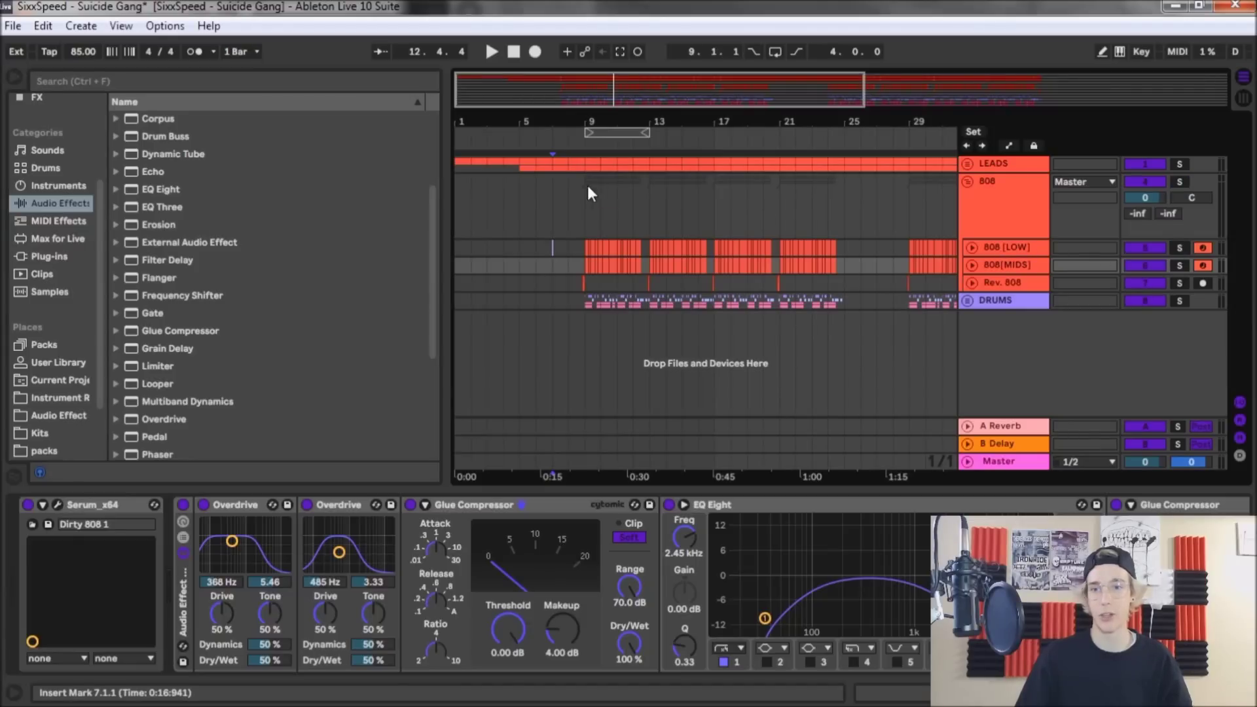
{"action": "left_click", "coordinate": [534, 195]}
{"action": "left_click", "coordinate": [520, 195]}
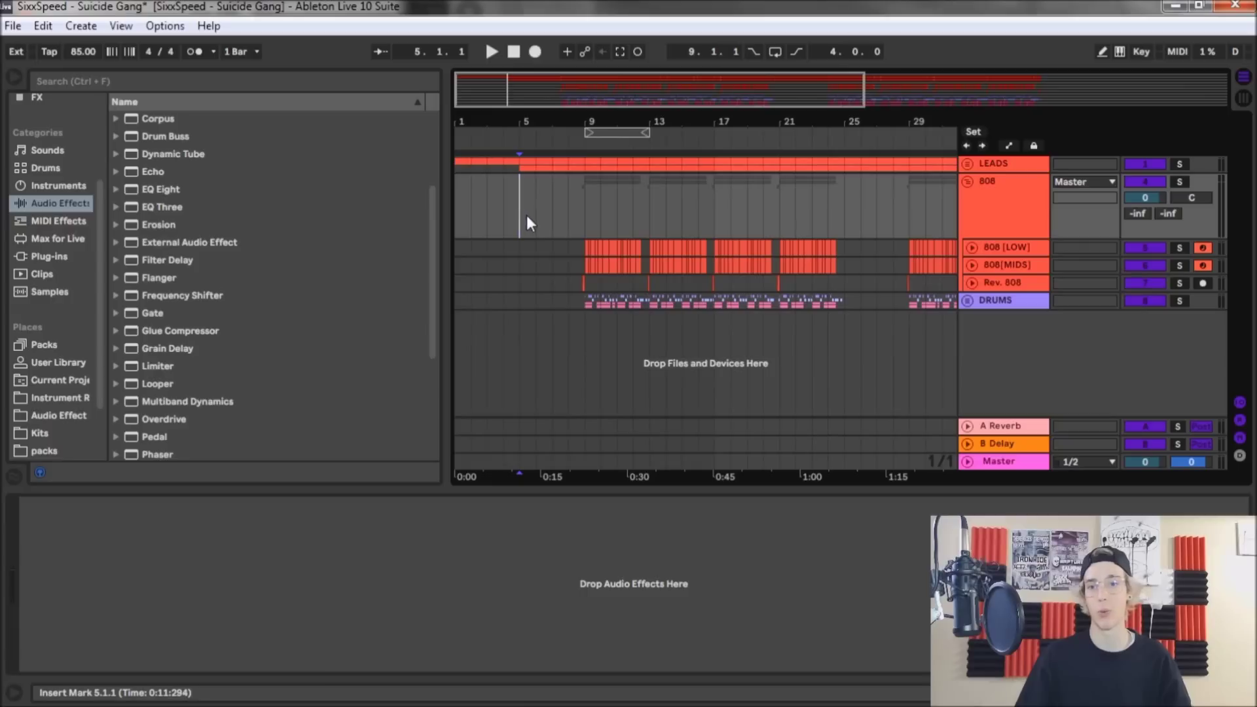
{"action": "left_click", "coordinate": [560, 190]}
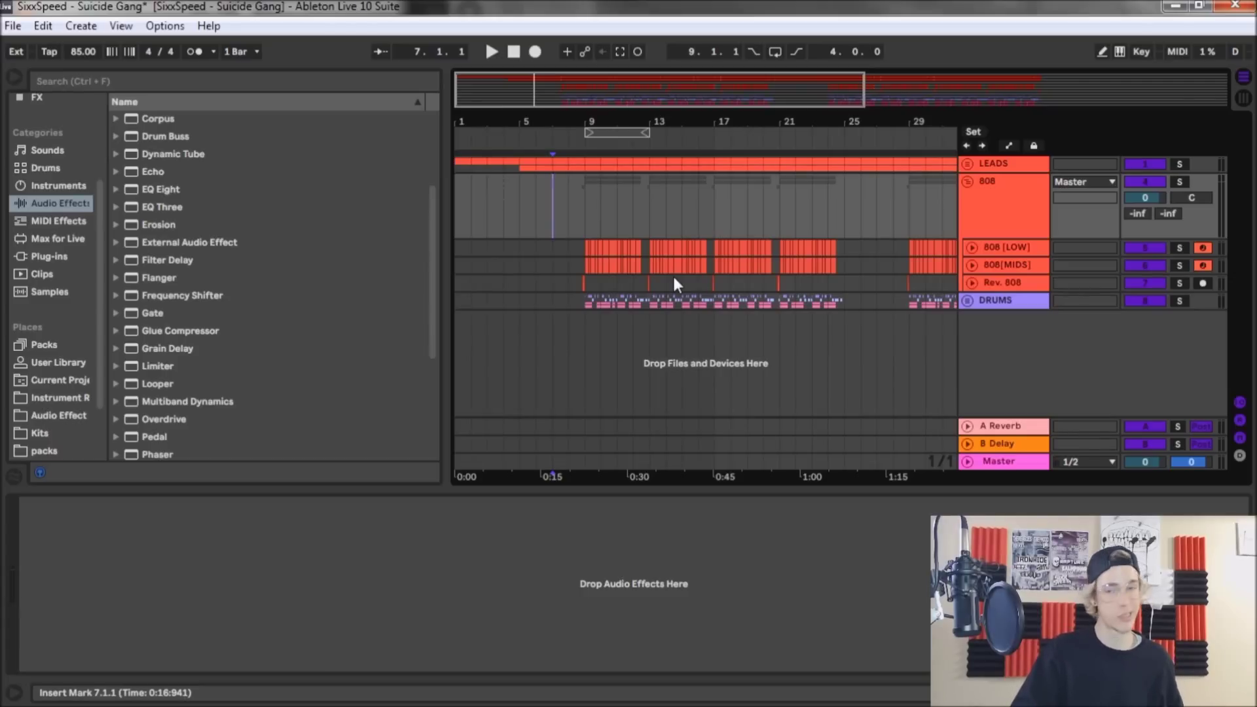
{"action": "key", "text": "space"}
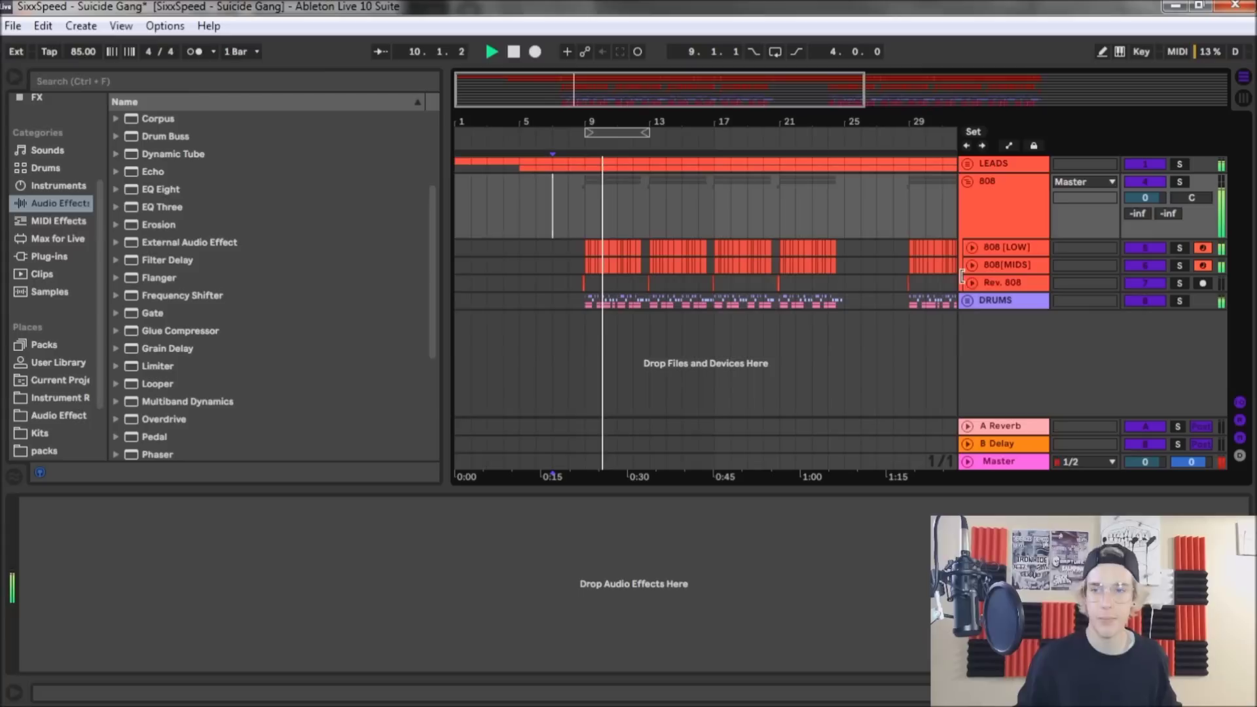
{"action": "left_click", "coordinate": [1179, 182]}
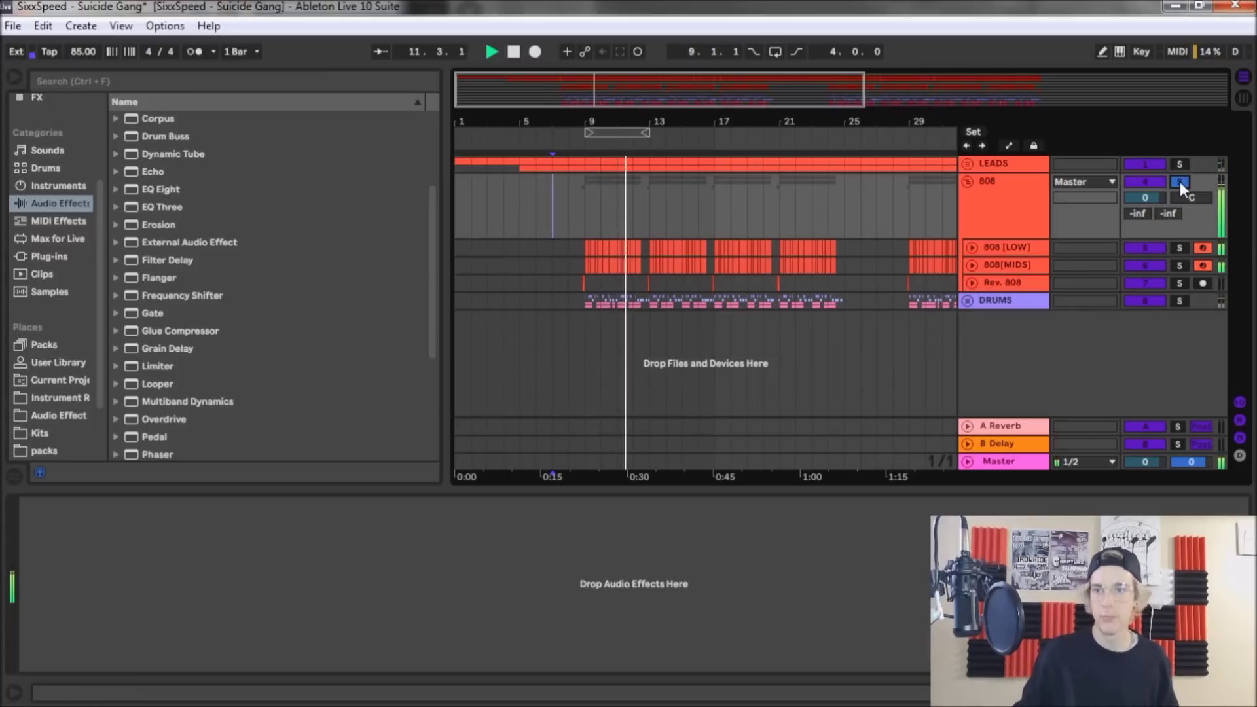